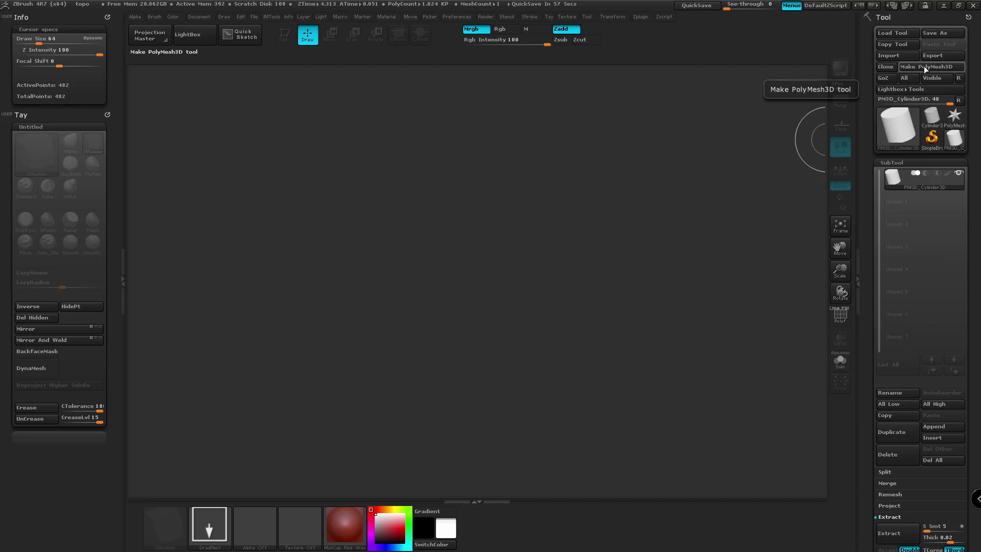
Step: Draw a new ZSphere in the canvas centre and put it into Edit mode
left_click(899, 127)
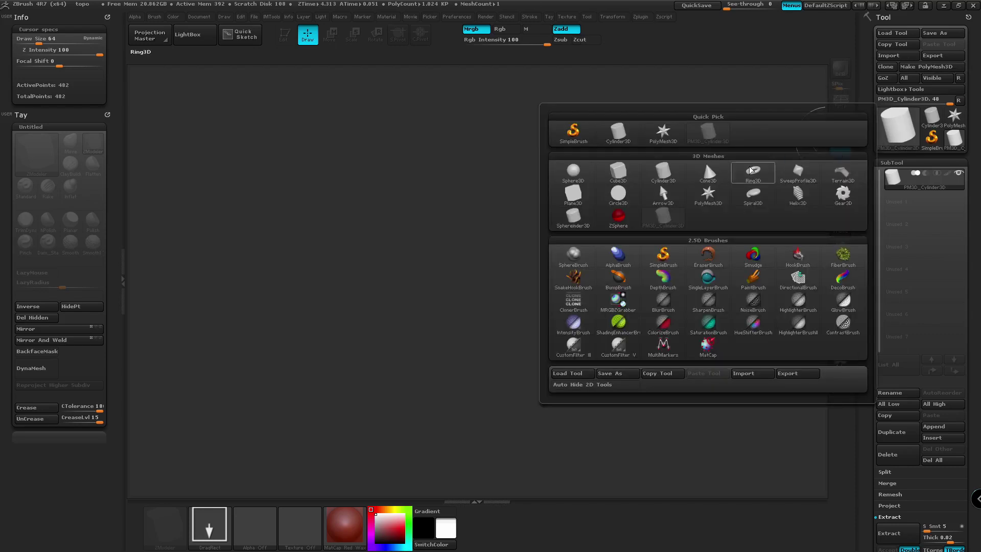
left_click(617, 218)
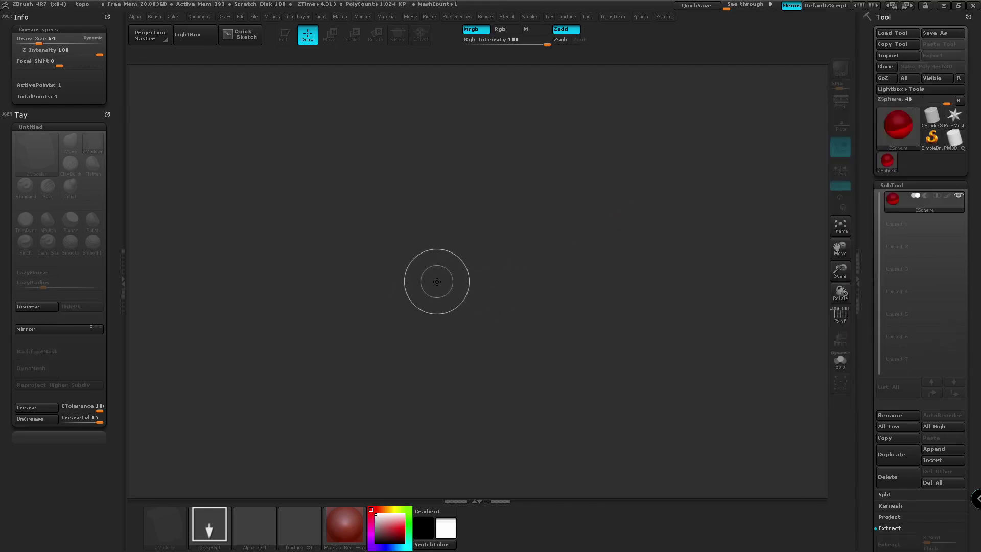
left_click_drag(443, 270, 443, 334)
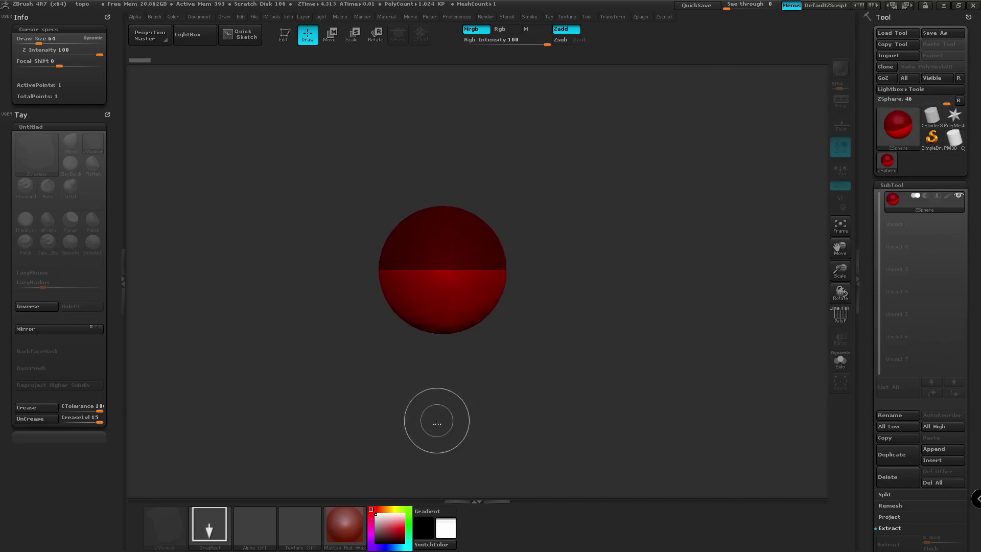
left_click(285, 40)
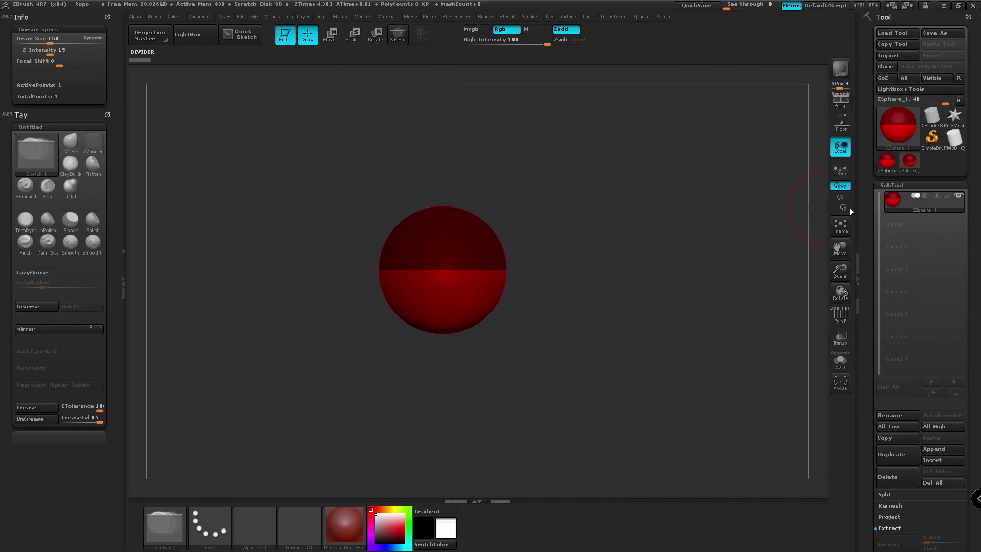
Step: Bind the PM3D_Cylinder3D mesh to the ZSphere through Rigging > Select Mesh
left_click(887, 185)
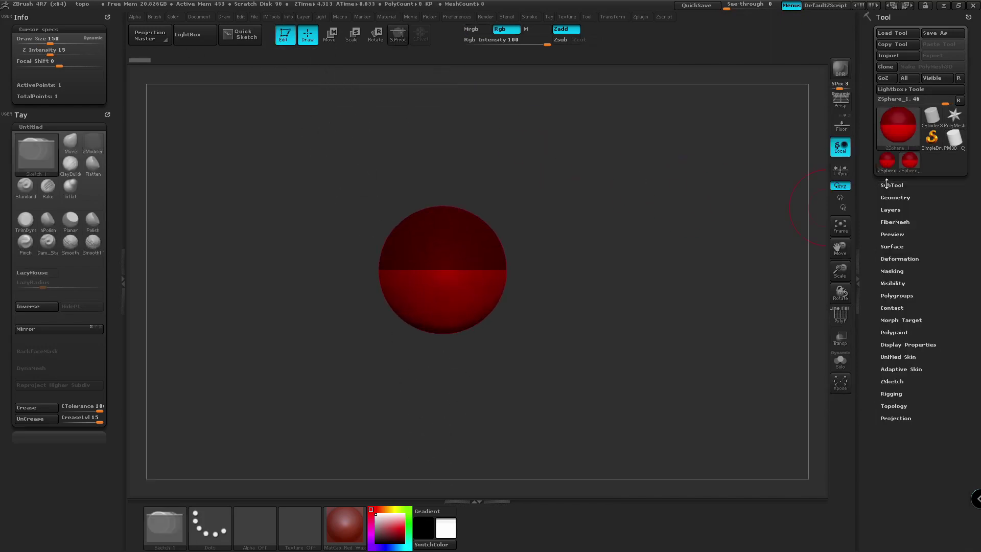
left_click(900, 394)
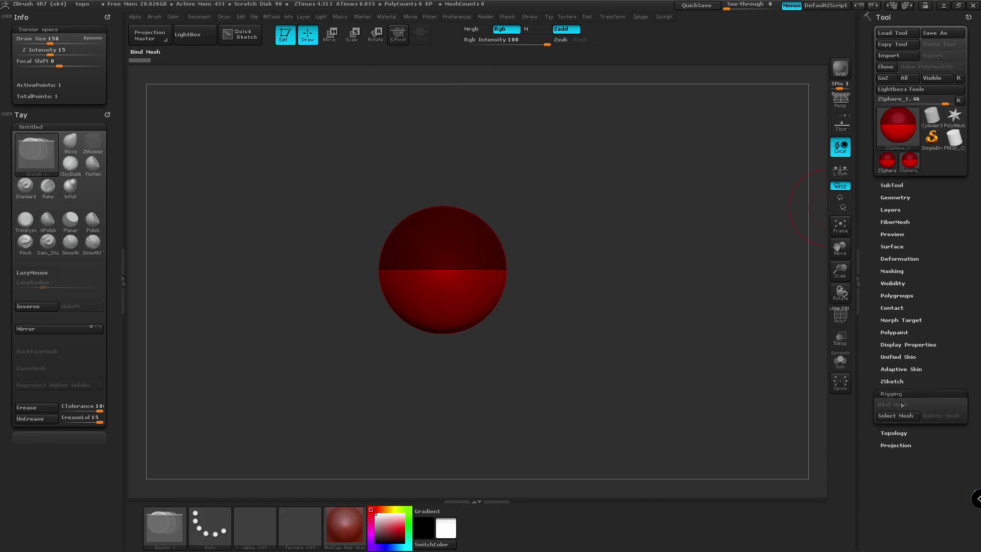
left_click(899, 417)
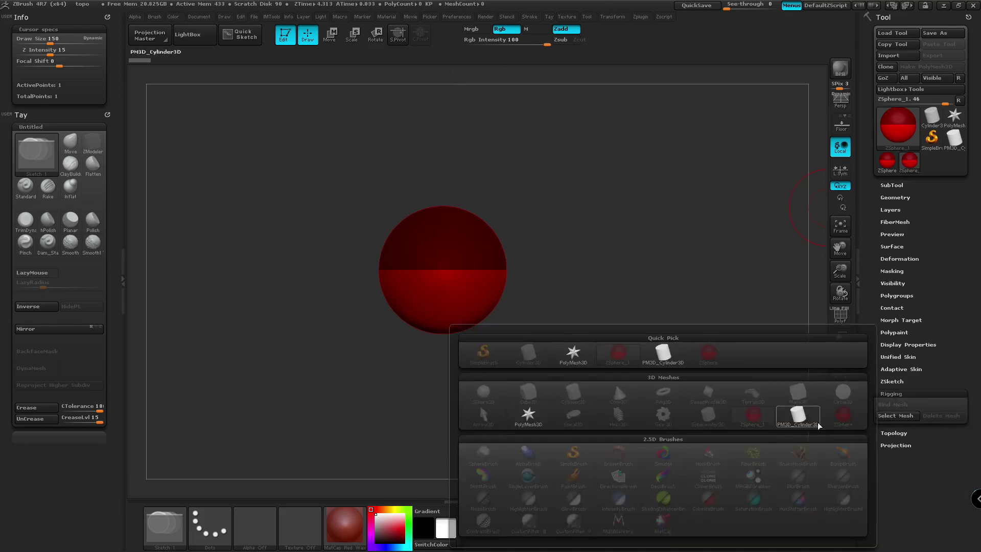
mouse_move(805, 417)
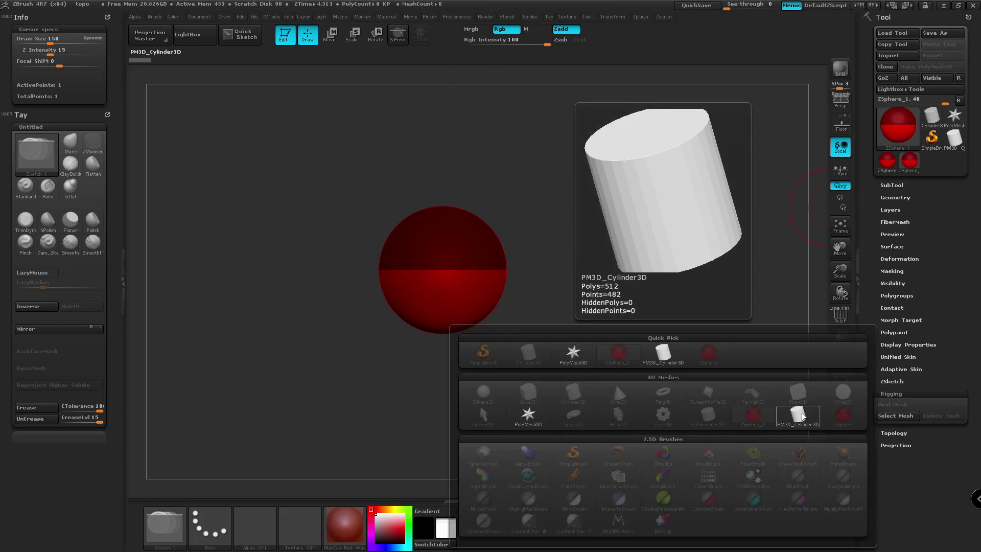
left_click(796, 416)
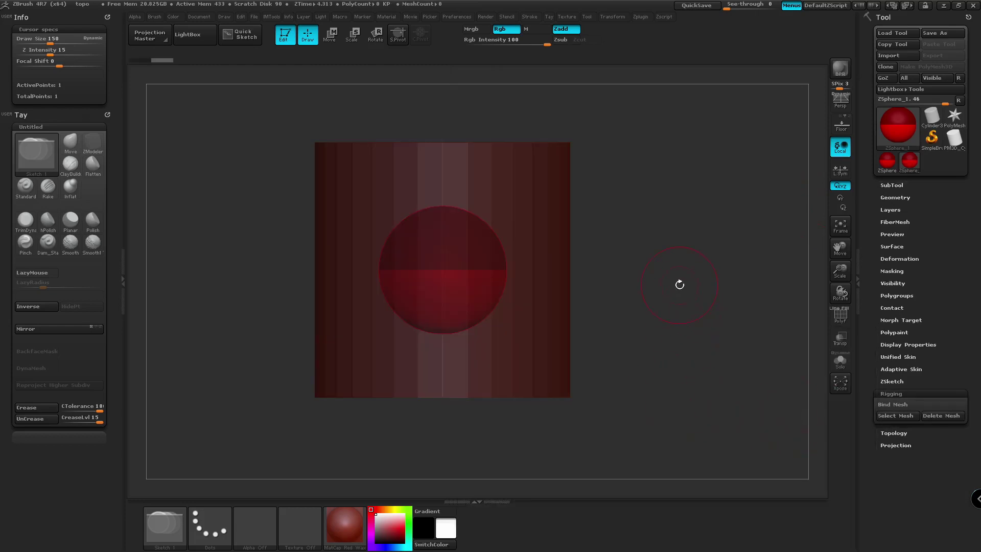
left_click_drag(679, 285, 661, 275)
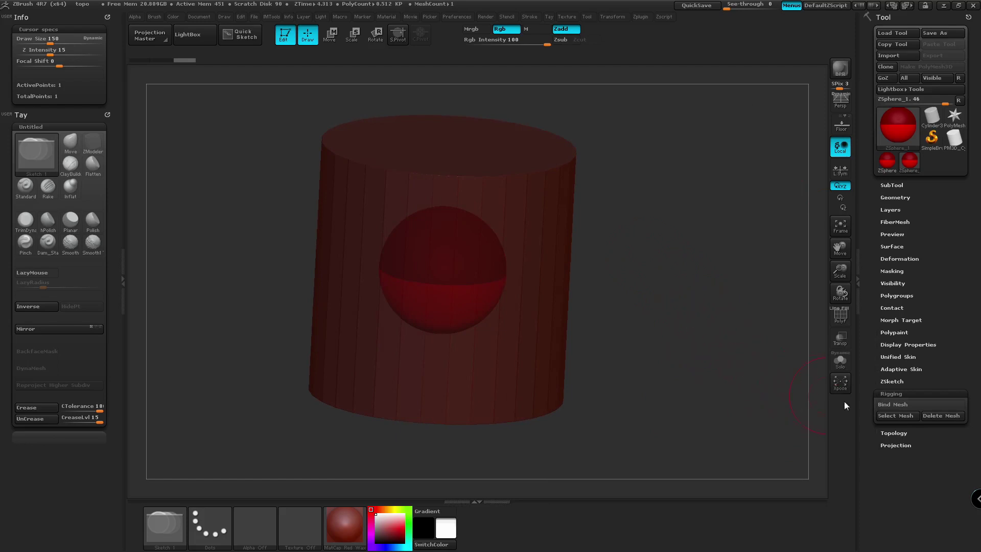
Step: Turn on Edit Topology and place the first wing outline points down the cylinder's left side
left_click(904, 433)
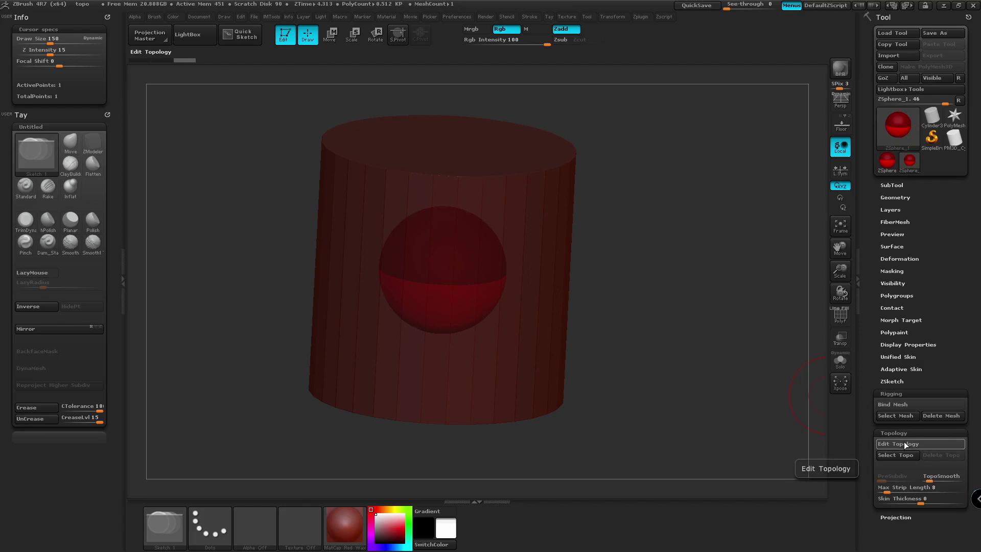
left_click(903, 442)
left_click_drag(689, 344, 616, 313)
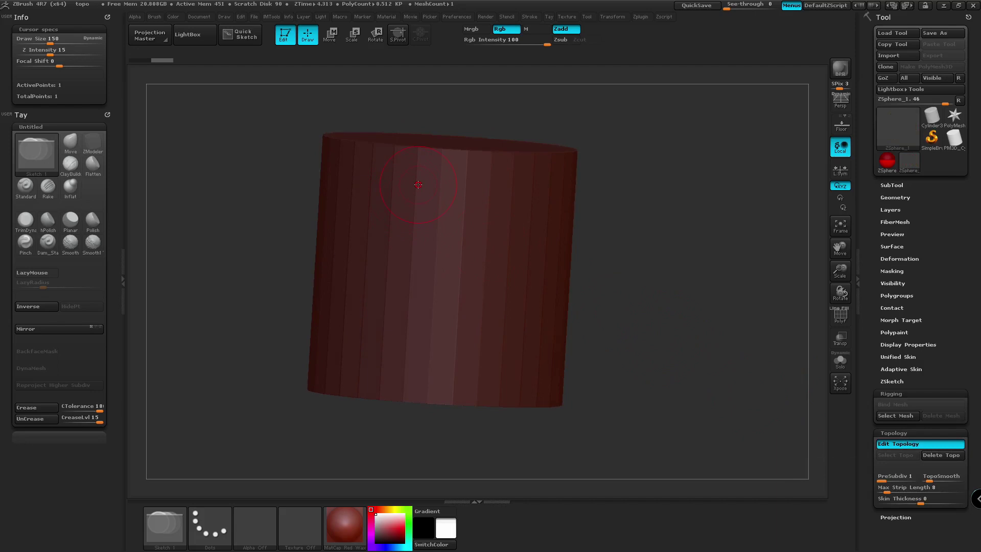
left_click(418, 184)
left_click(382, 264)
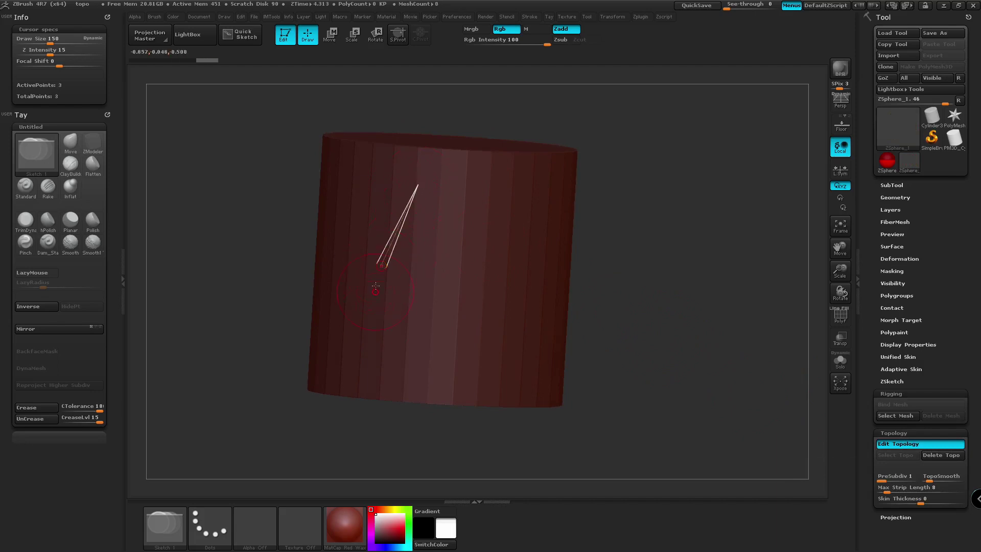
left_click(370, 346)
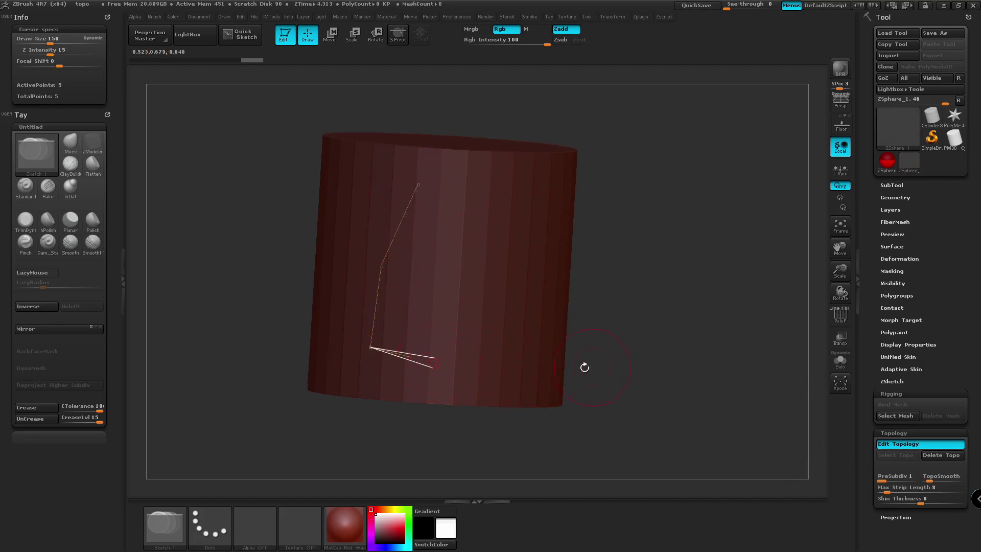
left_click_drag(599, 367, 557, 366)
Step: Trace the outline along the bottom, up the right side and back across the upper edge
left_click(462, 368)
left_click(522, 368)
left_click(558, 343)
left_click(557, 301)
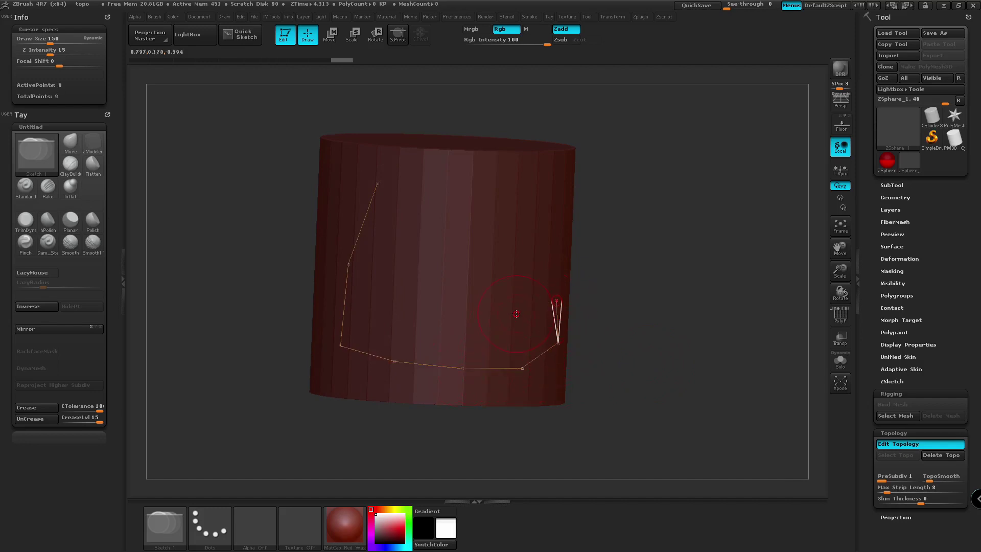
left_click(516, 313)
left_click(463, 314)
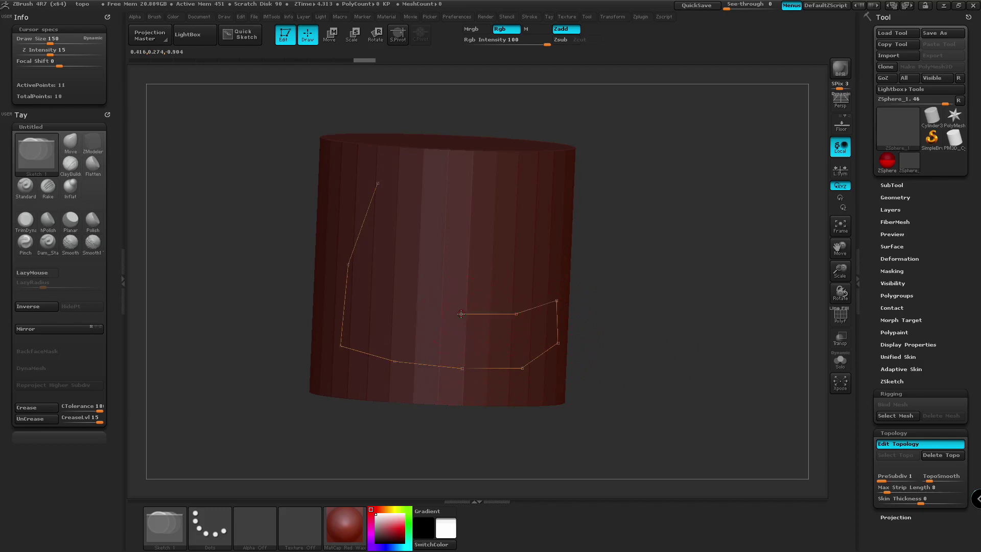
left_click(403, 313)
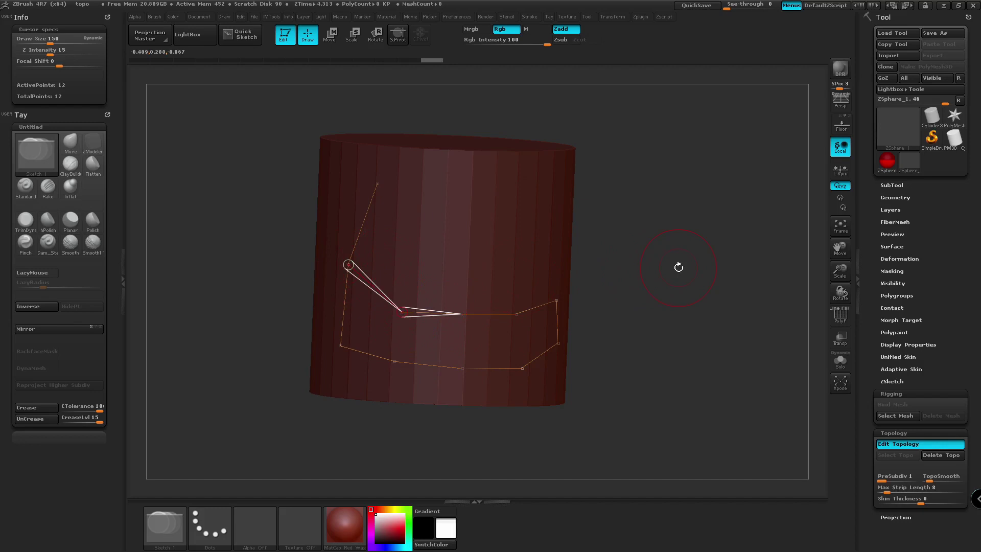
left_click_drag(678, 344, 676, 319)
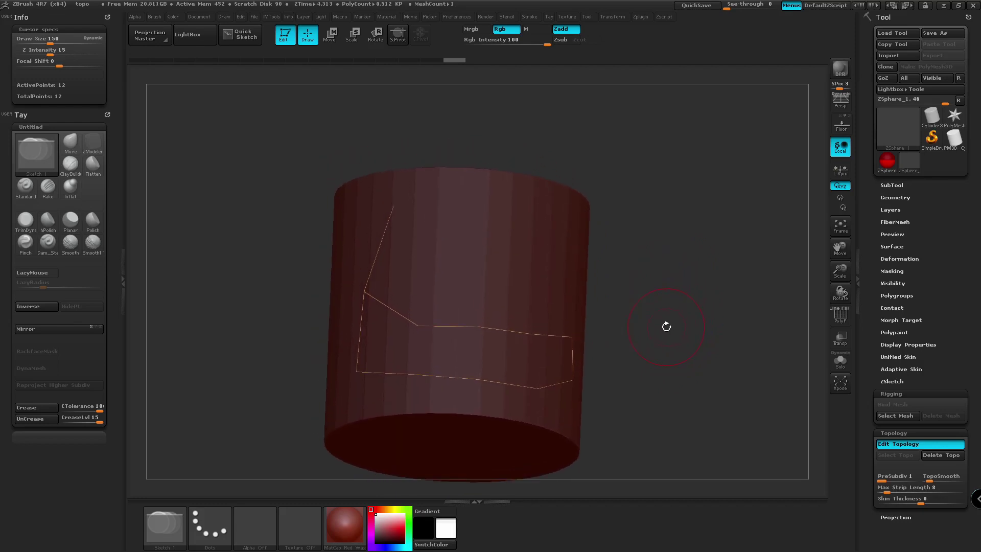
Step: Shrink the brush and add a finger-shaped branch of points reaching the cylinder's top rim
key("s")
left_click_drag(665, 330, 649, 329)
left_click(394, 205)
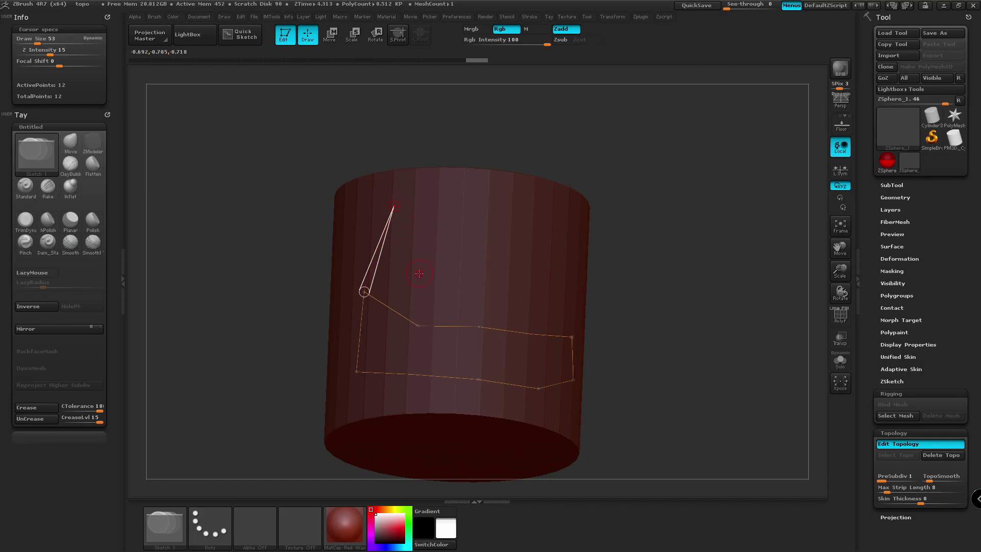
left_click(420, 277)
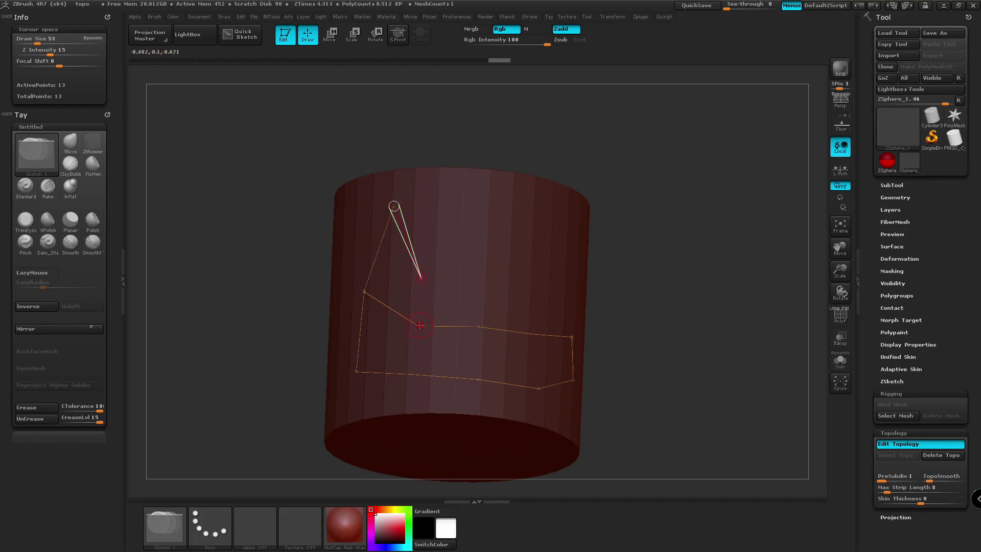
left_click(420, 325)
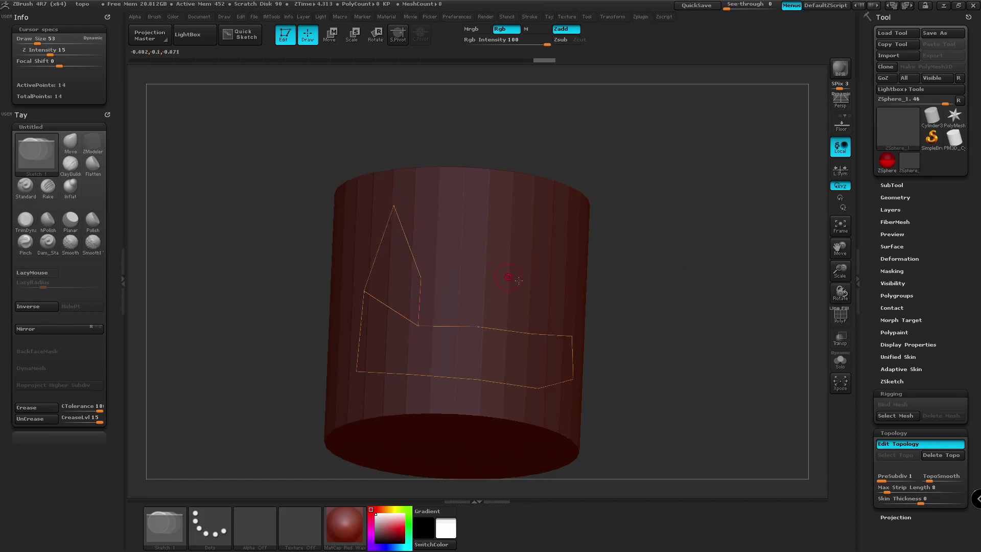
left_click(421, 278)
left_click(466, 208)
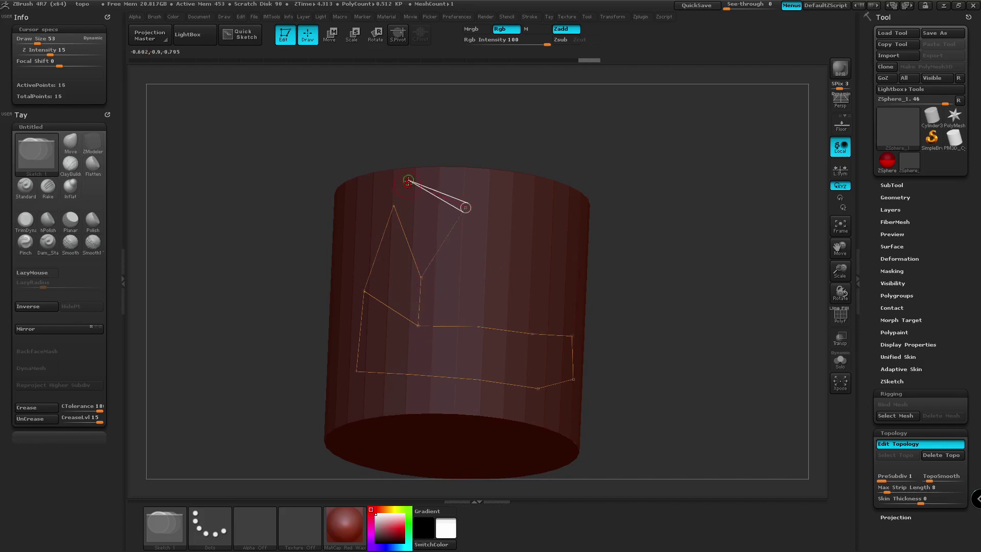
left_click(407, 183)
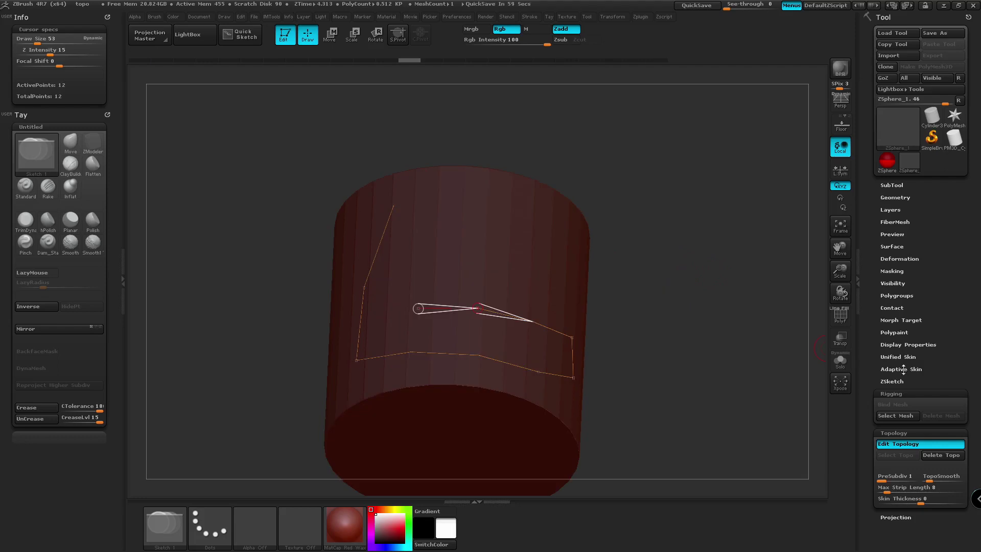
left_click(901, 369)
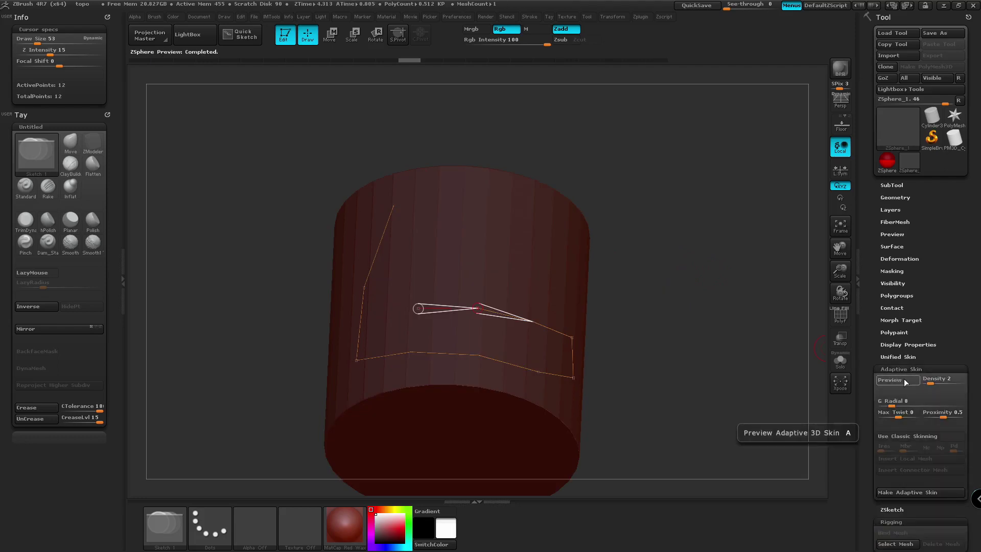
Step: Add inner points branching from the left edge and from the right wing corner
left_click(904, 367)
left_click(904, 367)
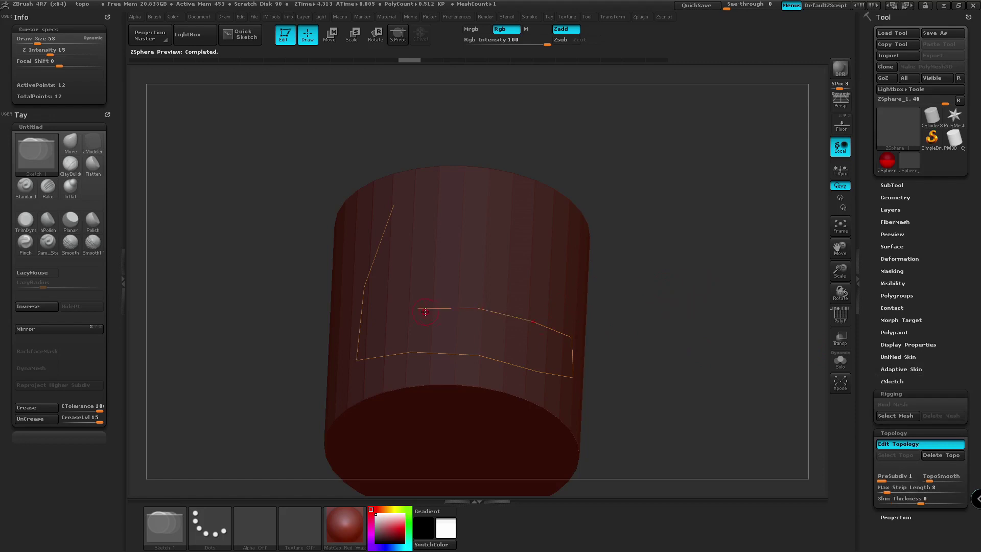
left_click(425, 312)
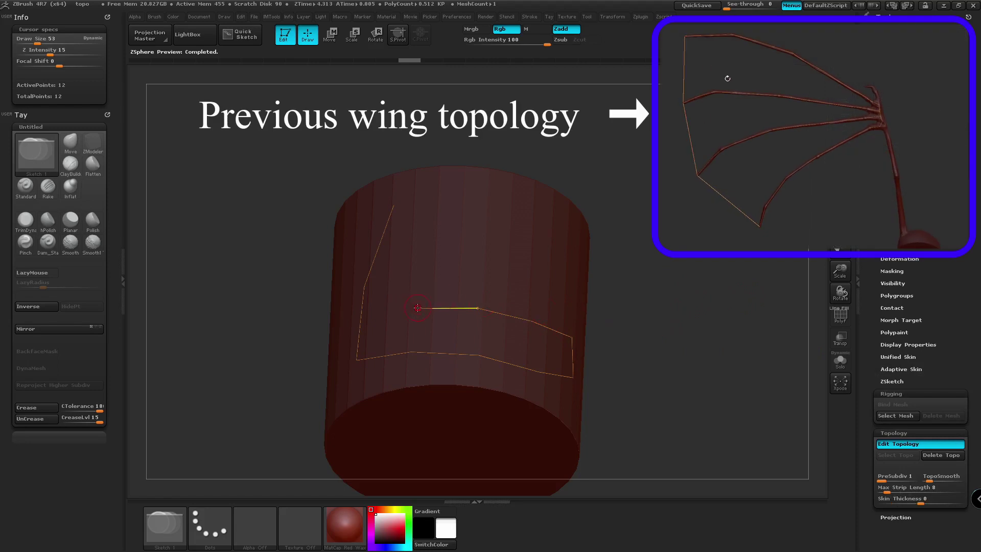
left_click(364, 288)
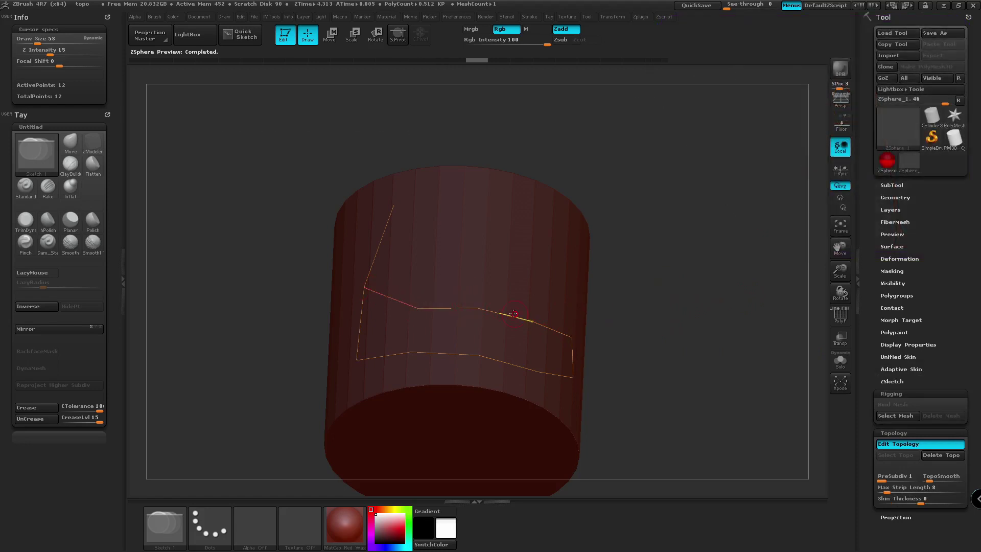
left_click(573, 336)
left_click(537, 299)
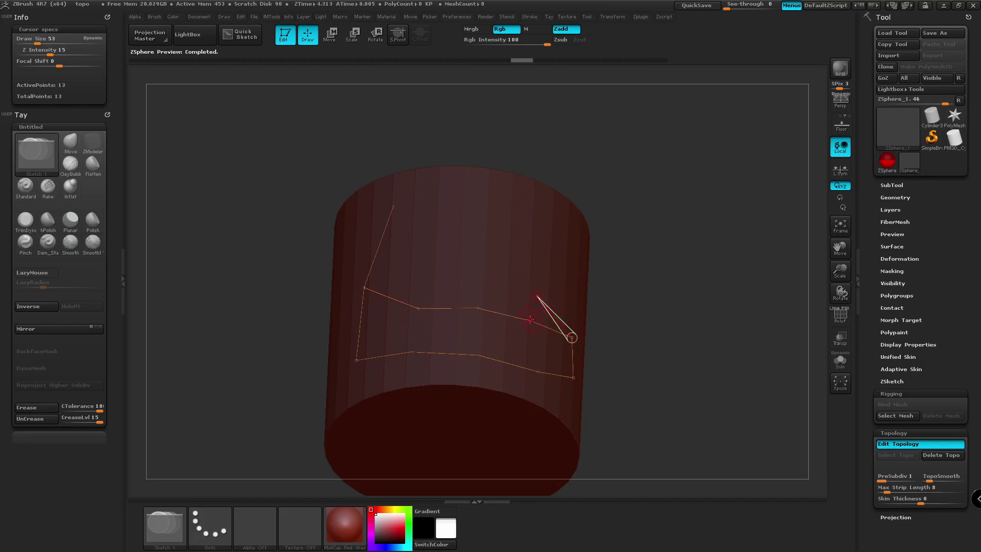
left_click(533, 321)
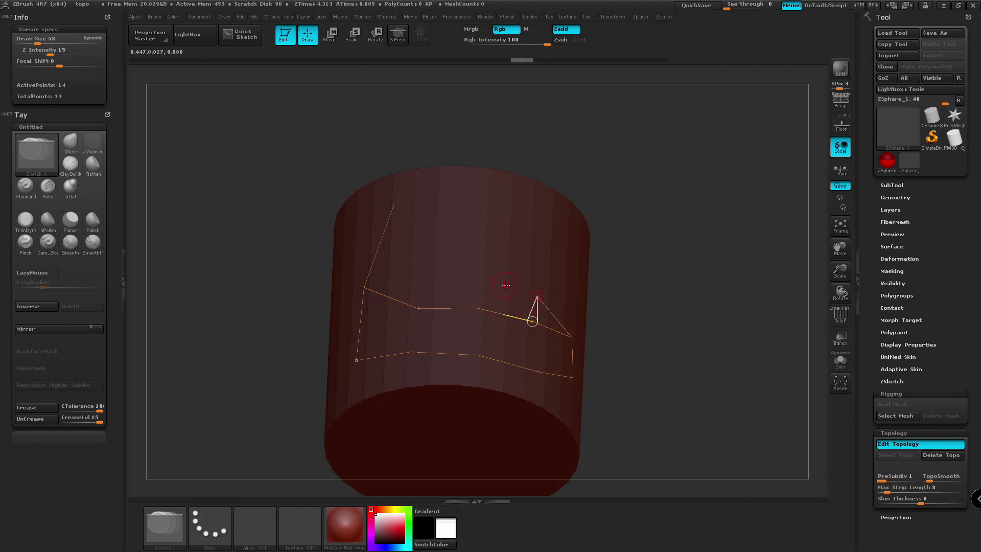
left_click(536, 297)
Step: Run an inner edge from the wing's middle up to the top-left outline and link it downward
left_click(492, 274)
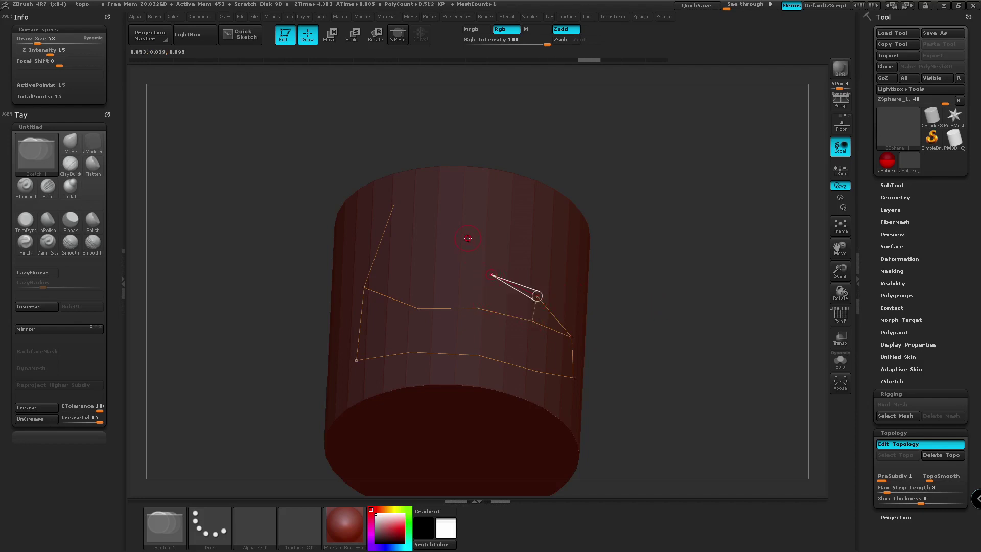
left_click(469, 239)
left_click(462, 195)
left_click(437, 180)
left_click(407, 189)
left_click(394, 206)
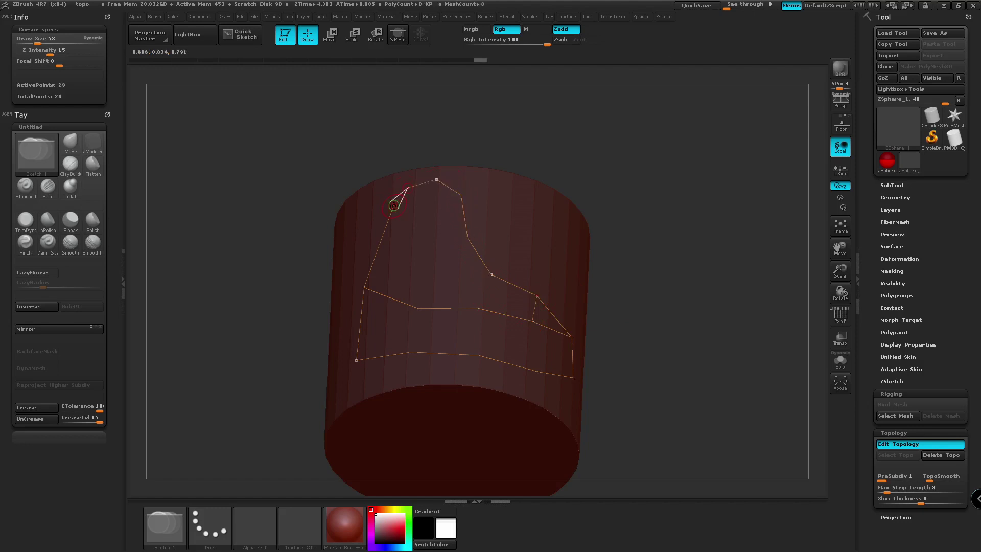
left_click(489, 276)
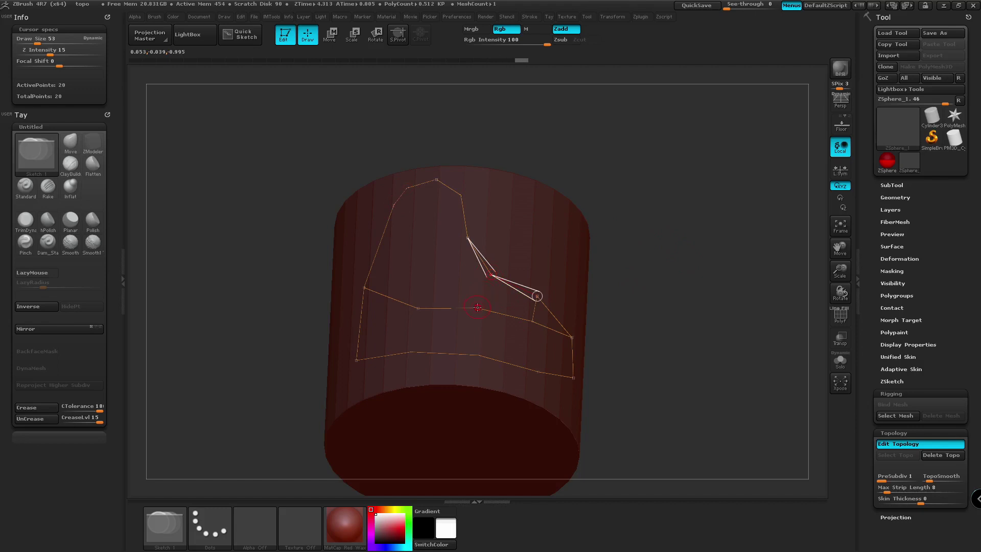
left_click(476, 307)
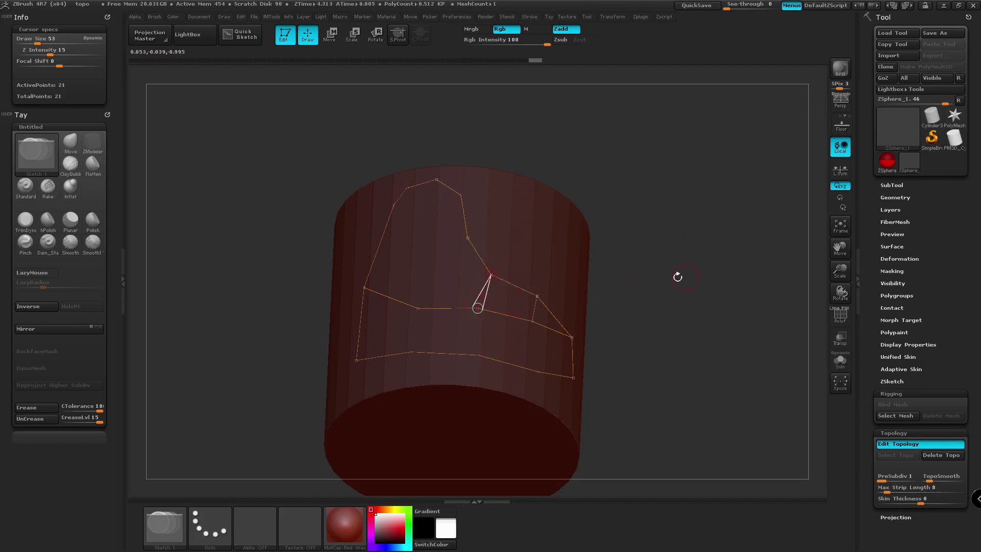
left_click(467, 238)
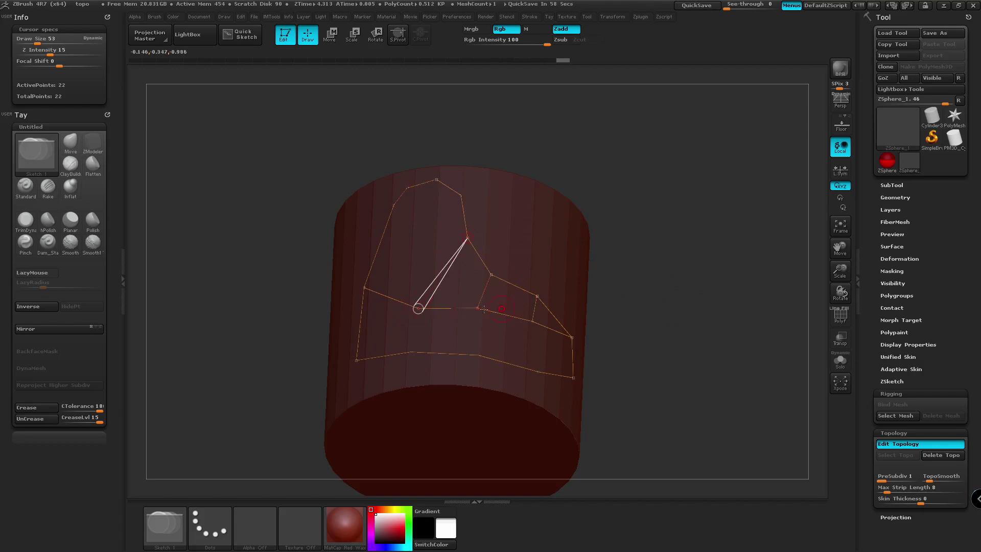
Step: Preview the skin and add more edges dividing the wing's lower sections into quads
left_click_drag(707, 375, 708, 371)
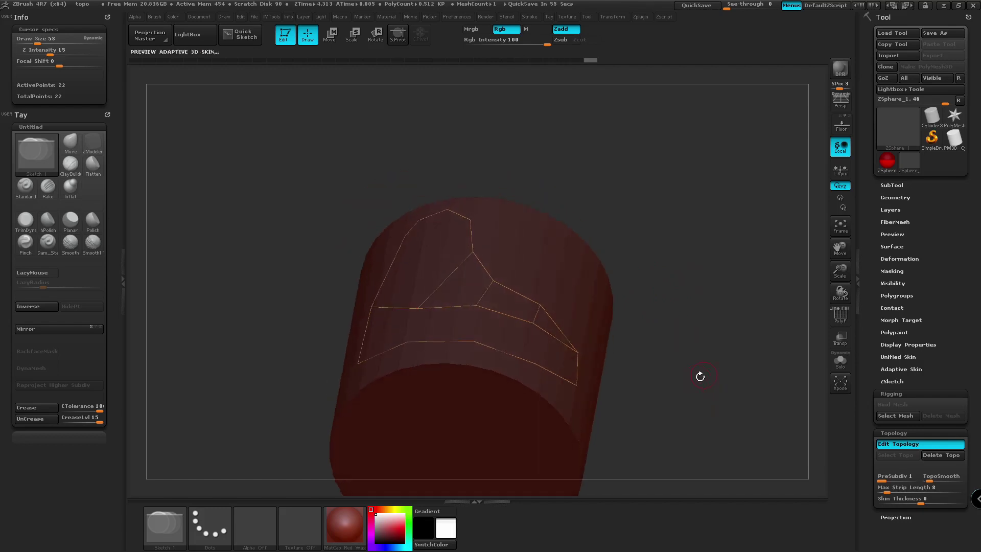
key("a")
key("a")
left_click(533, 324)
left_click(521, 359)
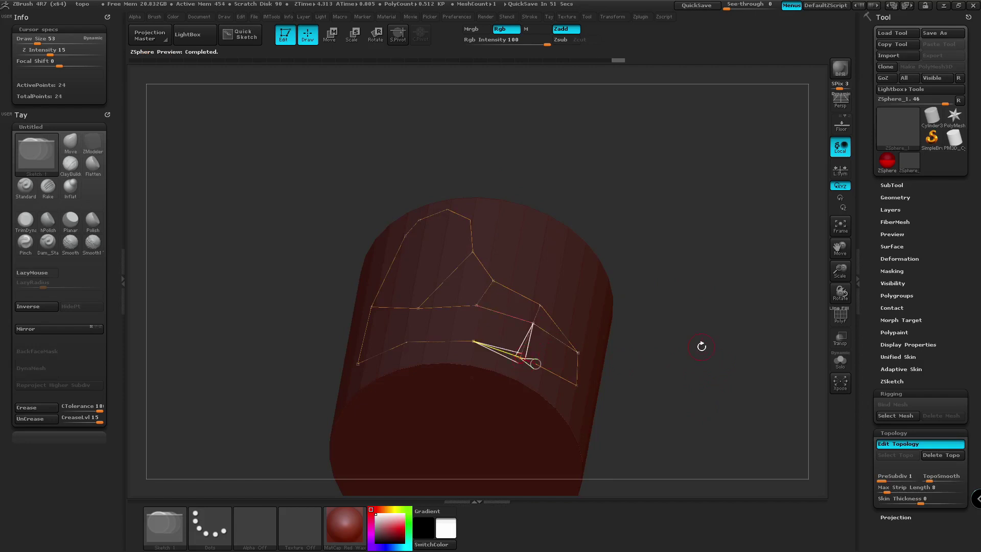
left_click(477, 306)
left_click(471, 338)
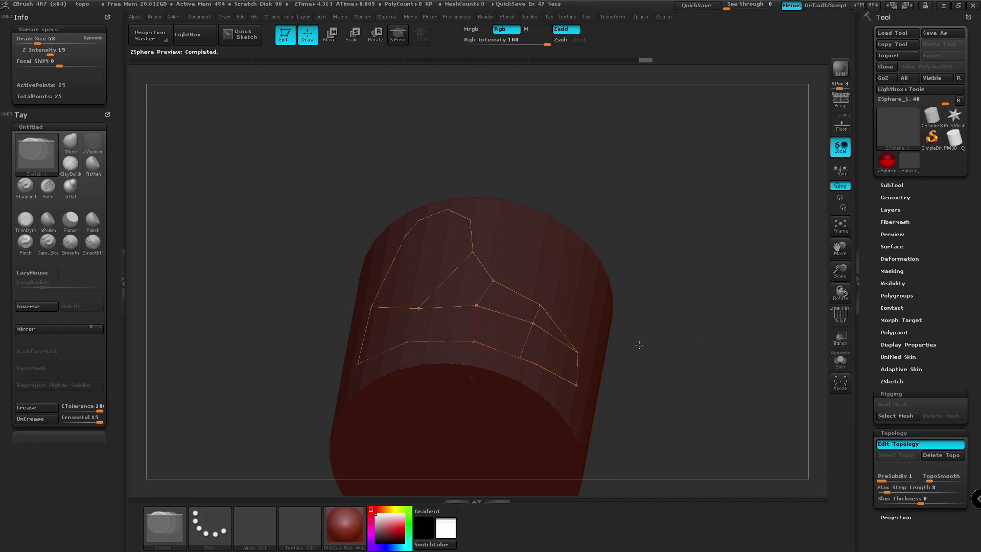
left_click_drag(675, 344, 405, 317)
left_click(405, 312)
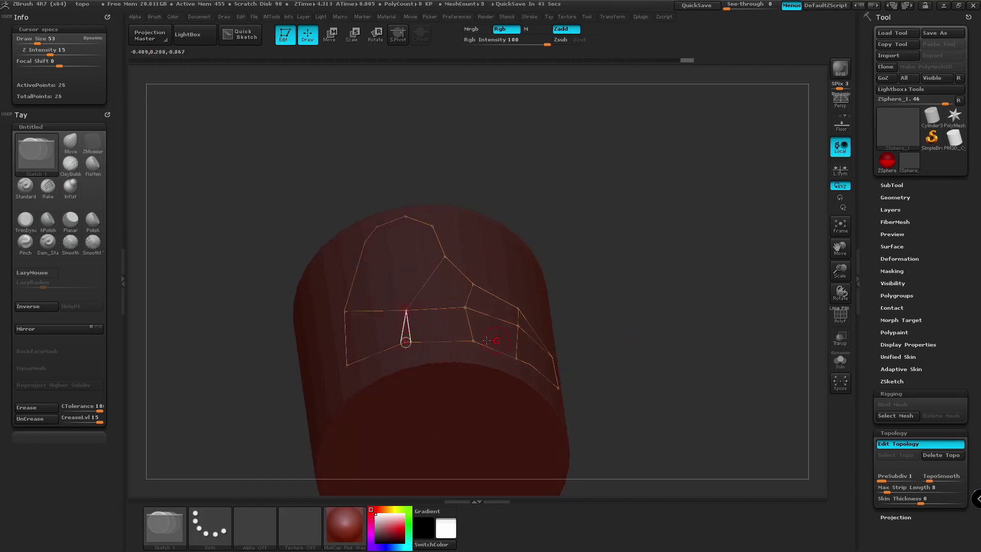
left_click_drag(626, 285, 622, 291)
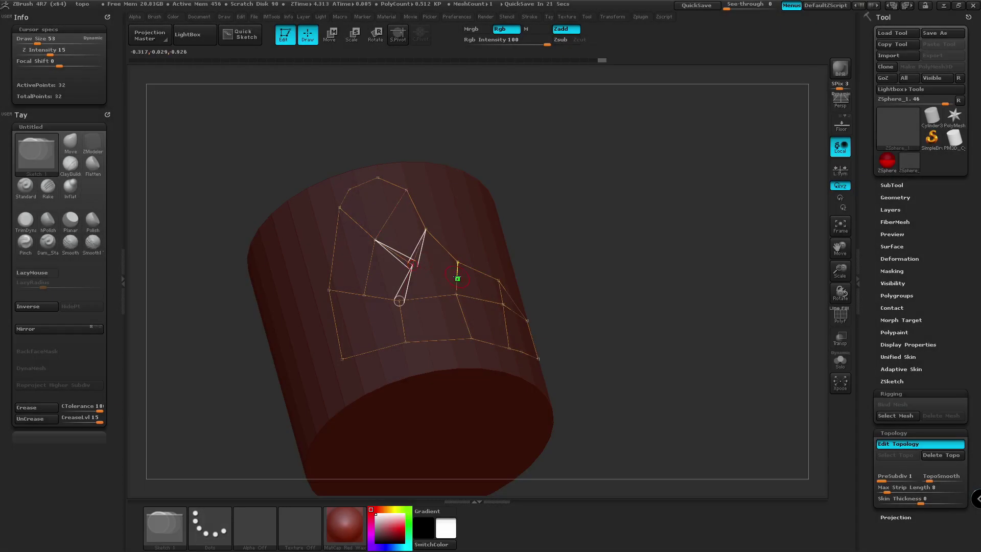
left_click(458, 278)
left_click_drag(567, 280, 663, 308)
Step: Preview the skin, make the adaptive skin and switch to the new Skin_ZSphere_1 mesh
key("a")
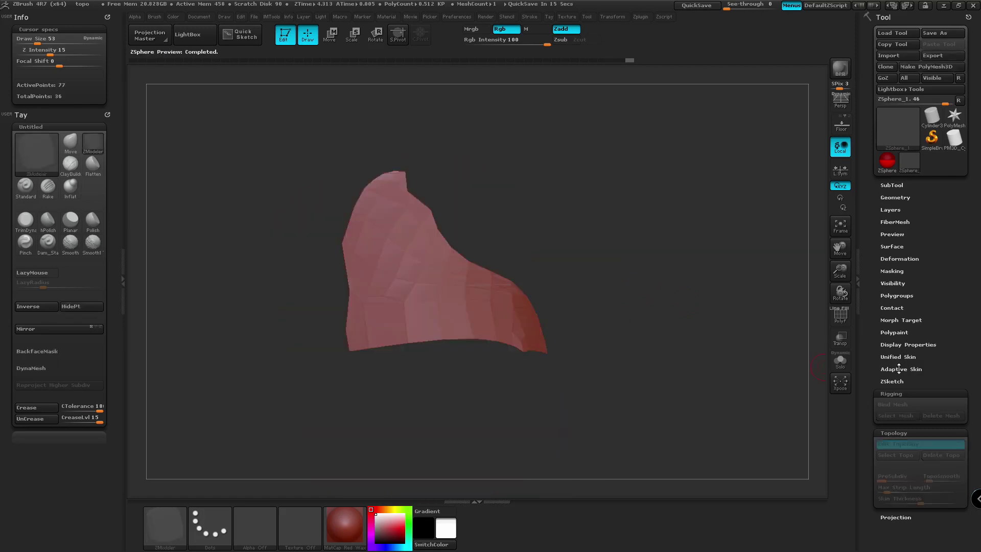
left_click(901, 369)
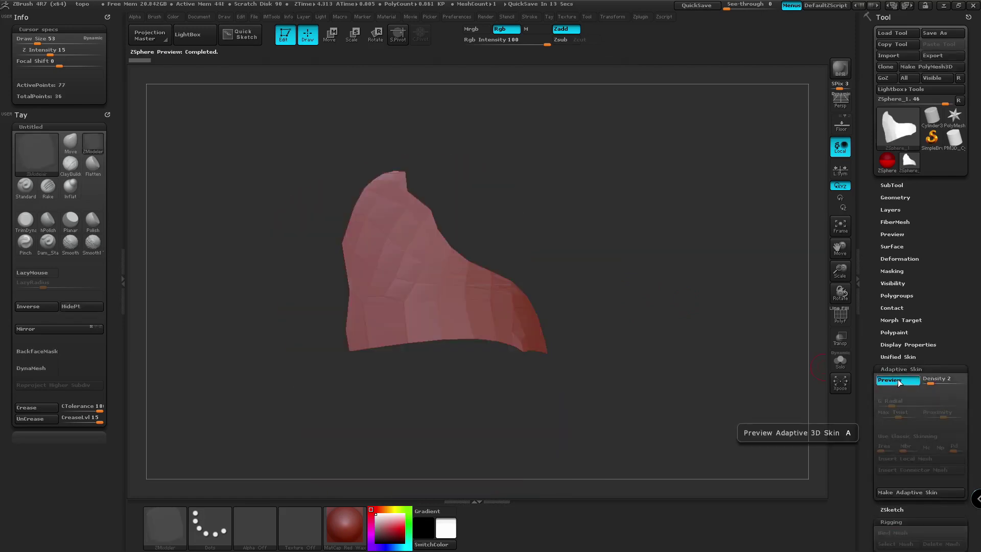
left_click(900, 381)
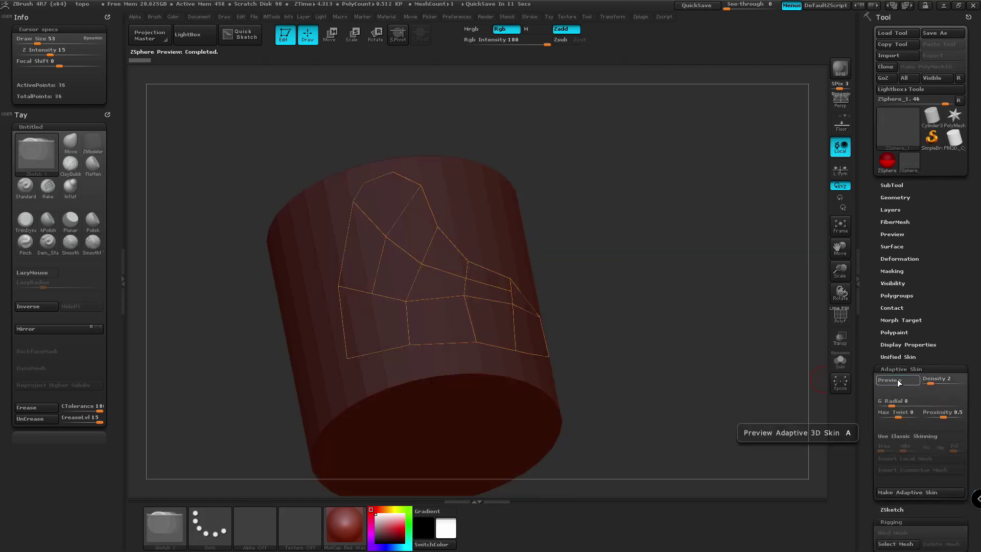
left_click(915, 493)
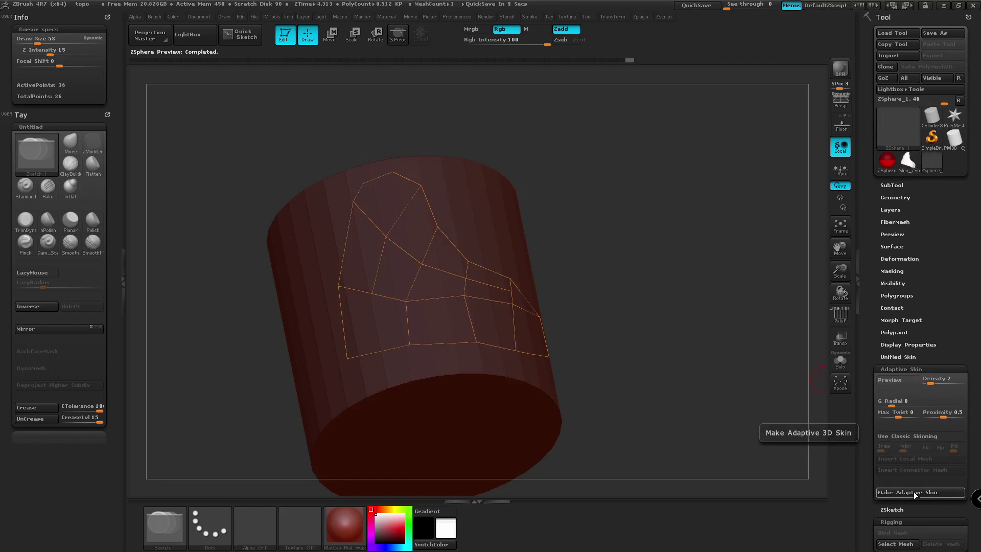
left_click(909, 160)
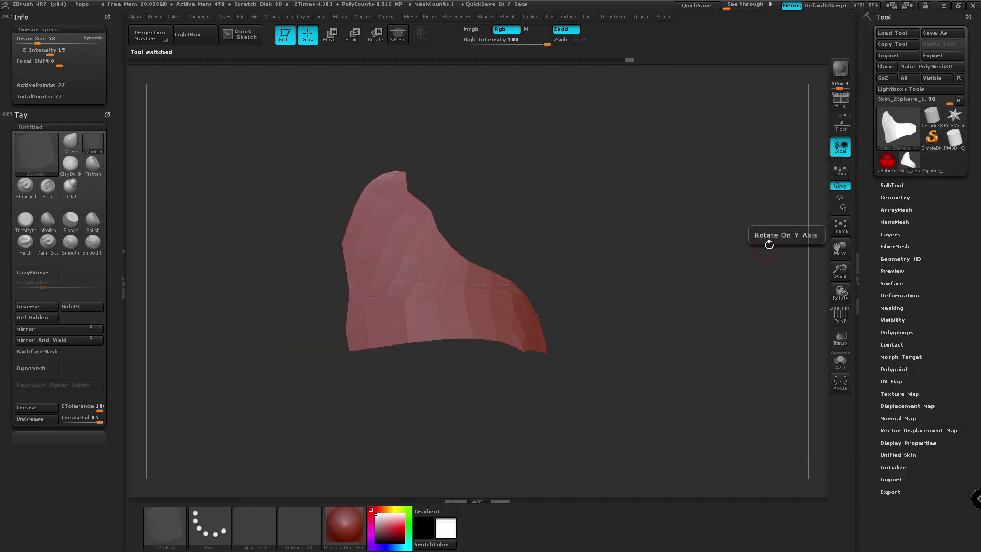
mouse_move(642, 340)
left_mouse_down()
mouse_move(668, 324)
mouse_move(664, 344)
mouse_move(633, 333)
left_mouse_up()
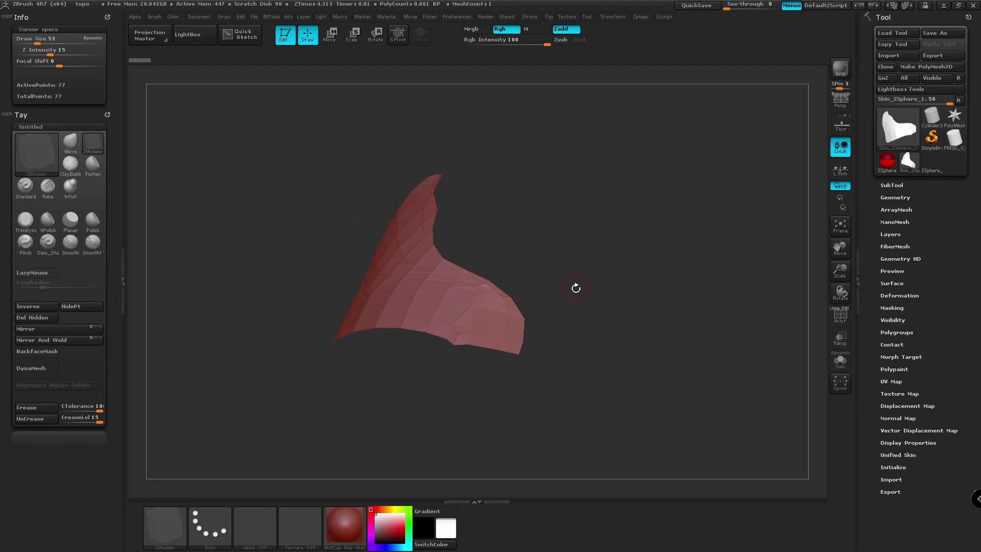
Step: Extract a thickened shell from the wing skin and accept it as a new subtool
left_click_drag(576, 289, 573, 286)
left_click(892, 185)
scroll(920, 307, "down", 1)
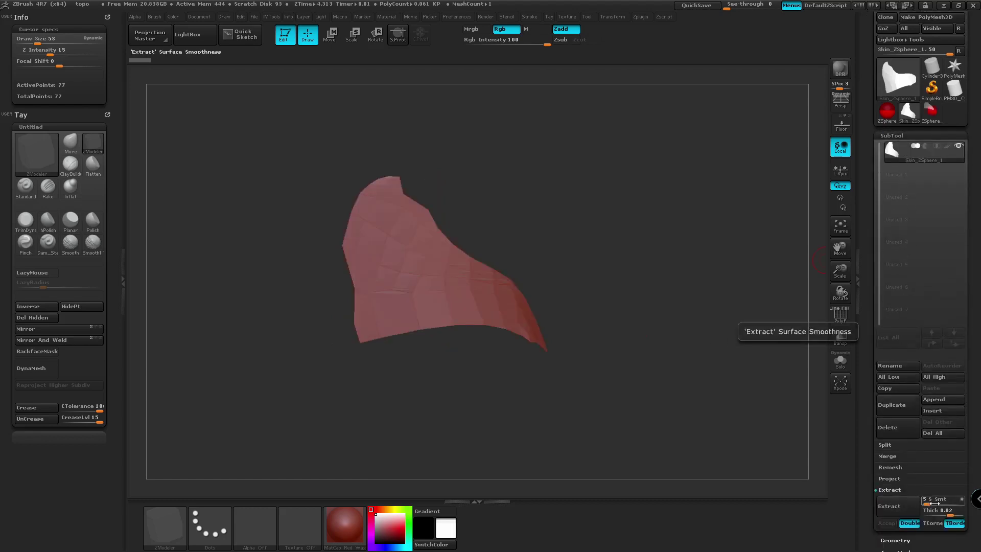
left_click(898, 512)
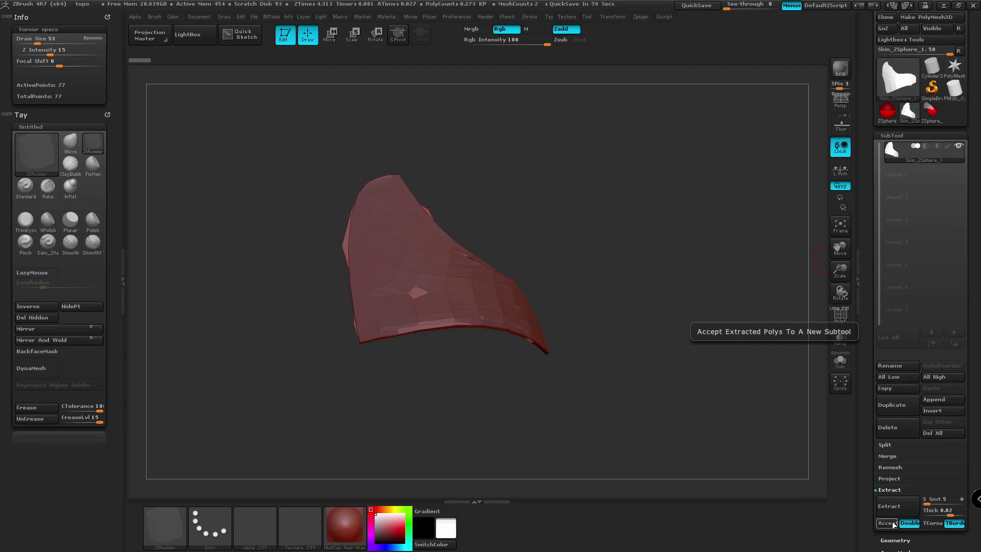
left_click(888, 523)
Step: Select the Extract1 subtool and hide the original thin skin to inspect the shell
left_click(894, 170)
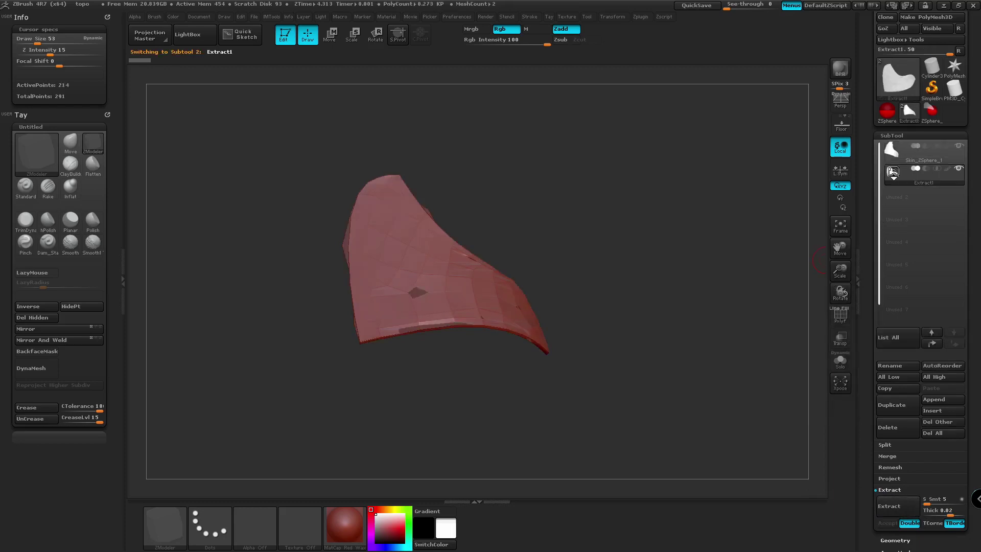
left_click_drag(711, 276, 737, 286)
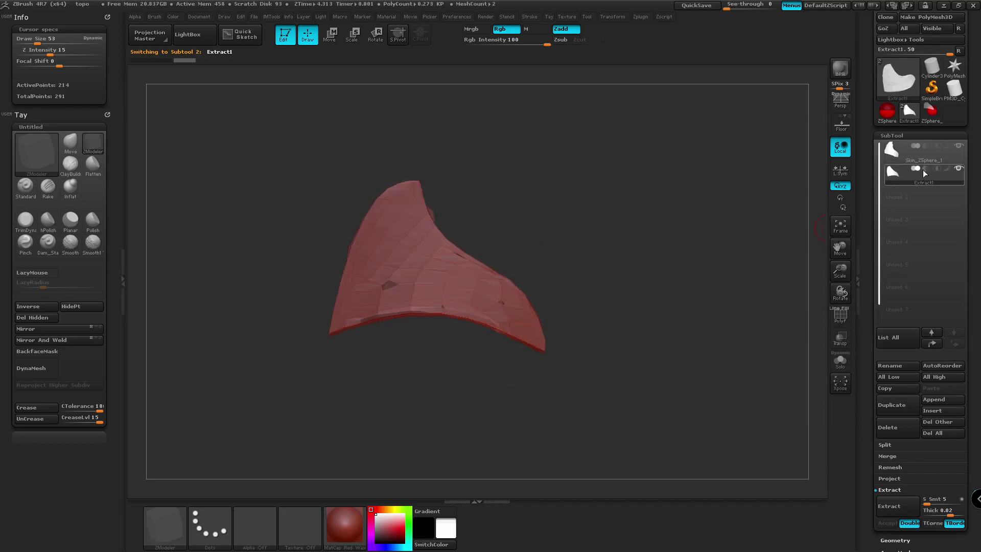
left_click(959, 146)
left_click_drag(704, 229, 682, 247)
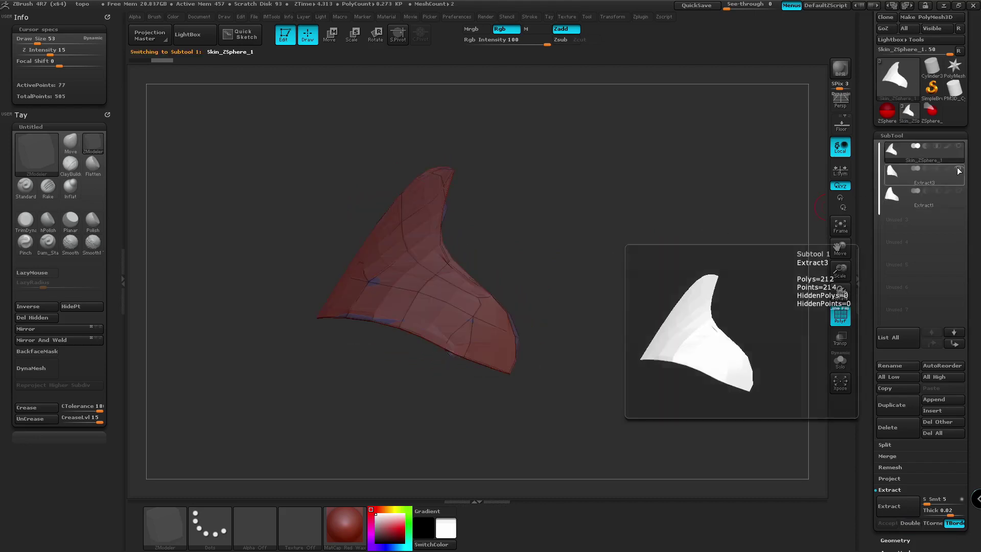
Step: Hide Extract3 and switch the brush from Move to ClayTubes with B, C, T
left_click(959, 171)
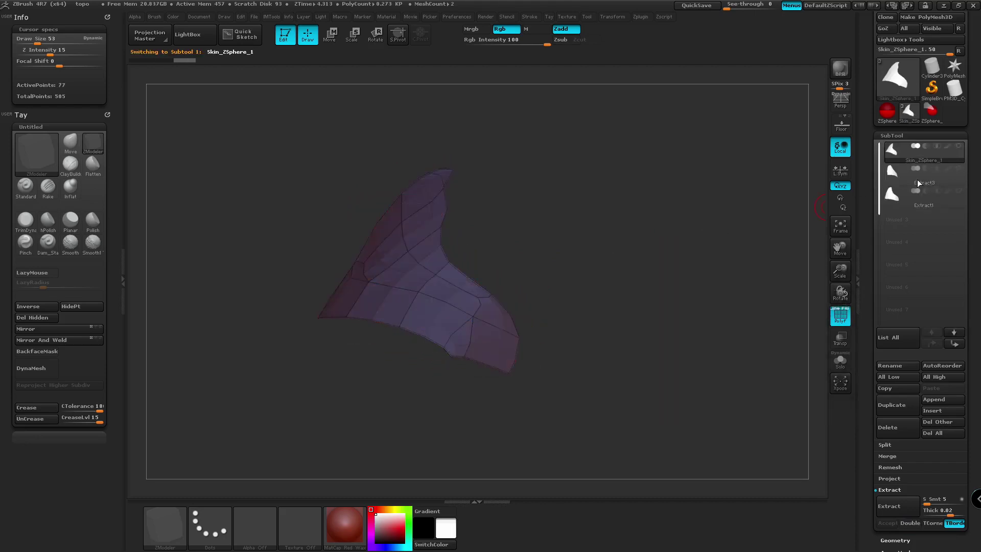
left_click(72, 144)
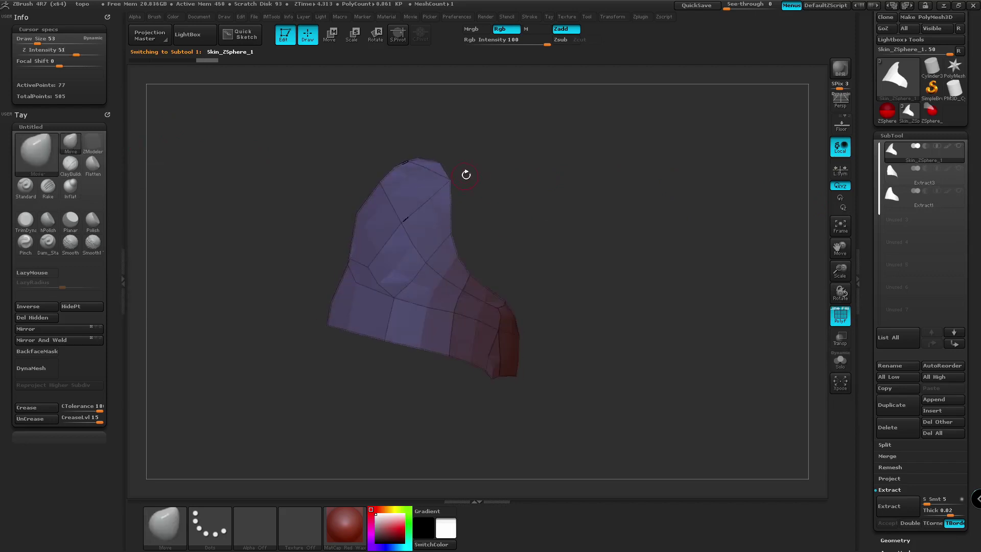
left_click_drag(495, 235, 480, 239)
key("b")
key("c")
key("t")
left_click_drag(266, 214, 174, 173)
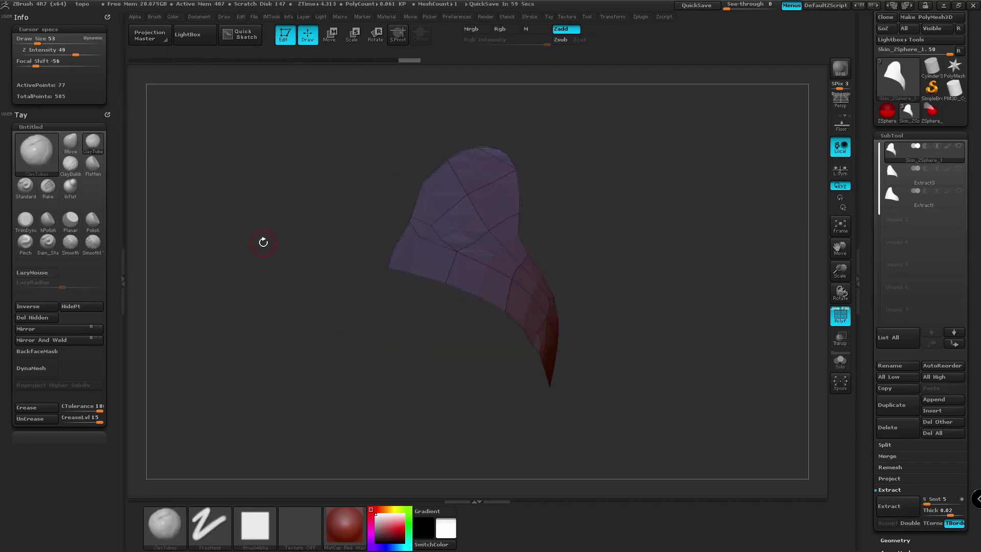
left_click_drag(263, 243, 153, 200)
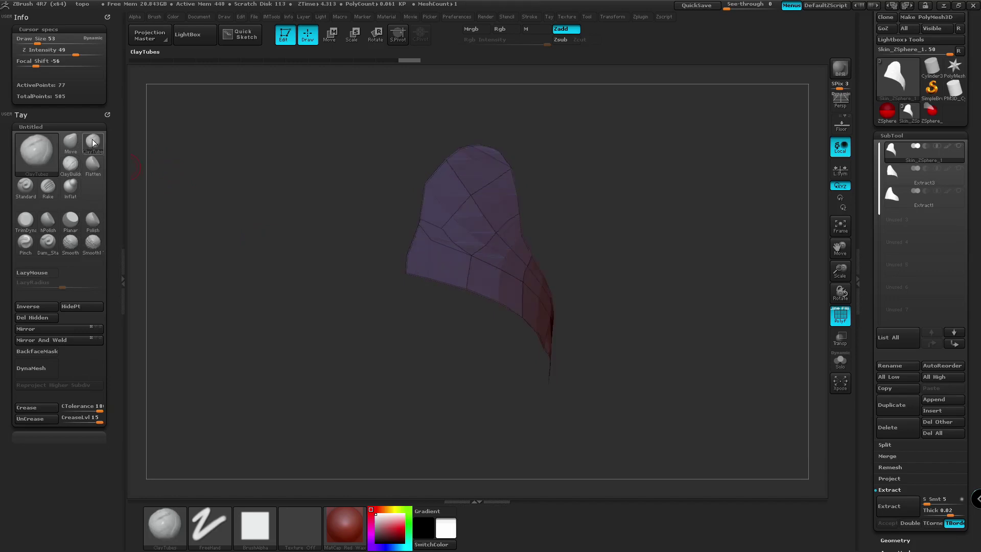
Step: Make ZModeler the active brush and try pulling out a polygon
left_click(94, 146)
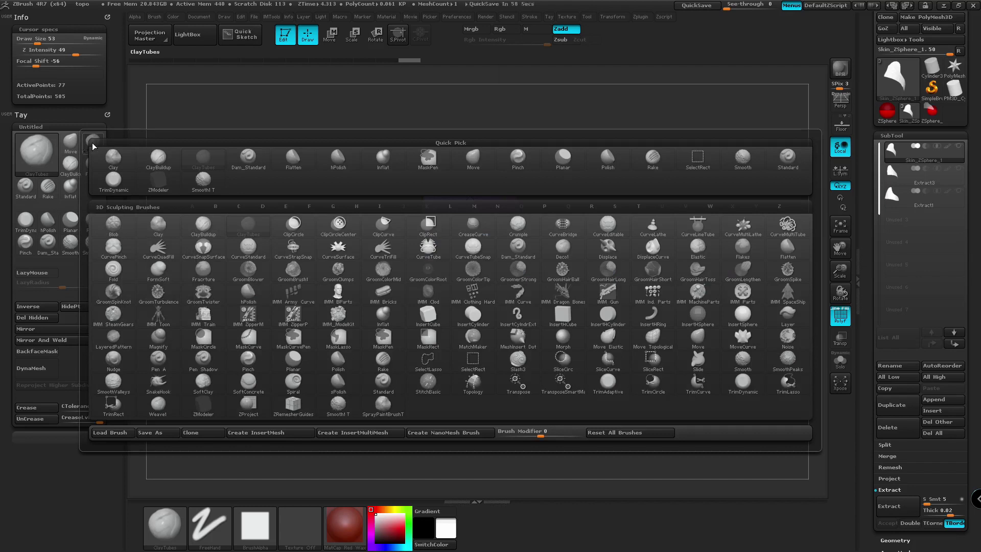
left_click(213, 410)
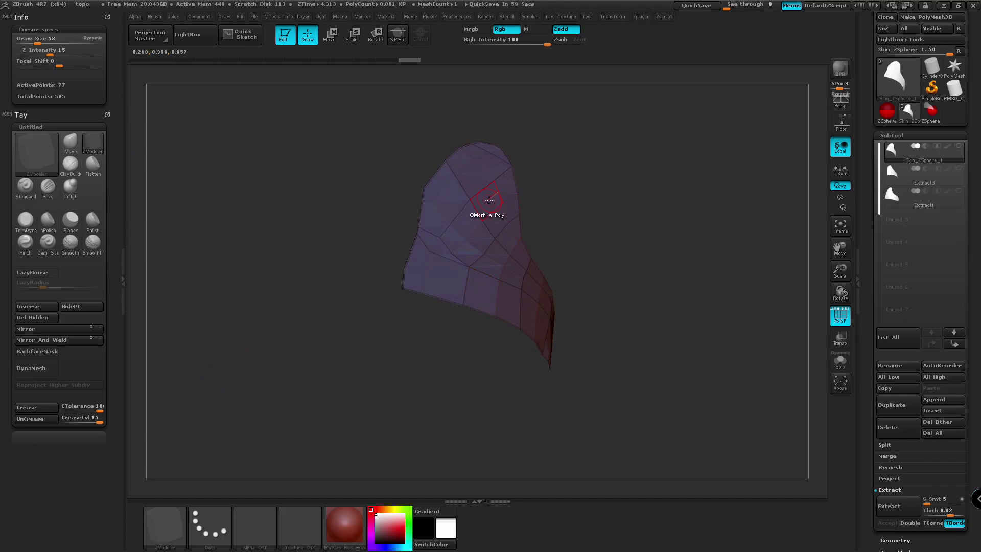
left_click(489, 200)
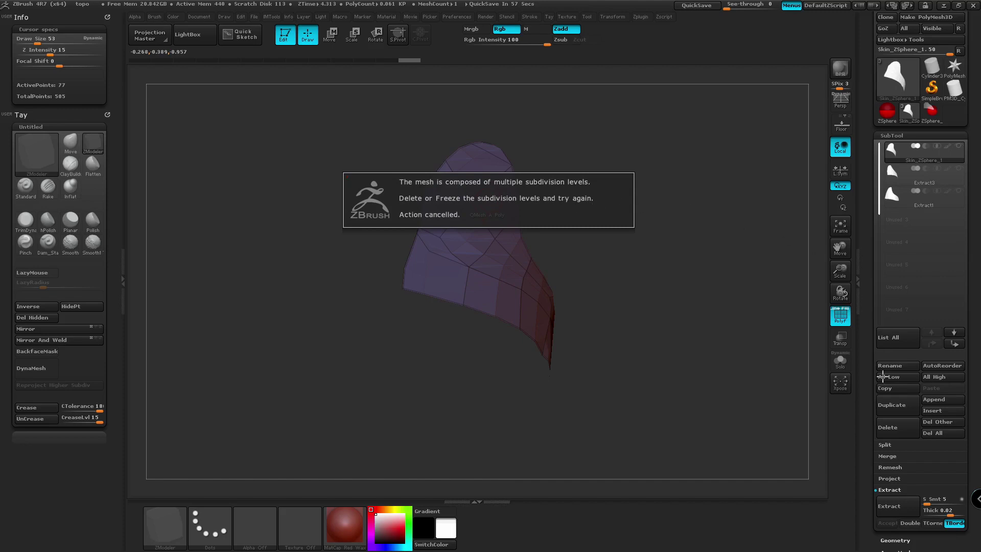
Step: Drop the mesh to SDiv 1, delete higher levels, and pull one face out
scroll(867, 411, "down", 1)
scroll(867, 412, "down", 5)
left_click(889, 369)
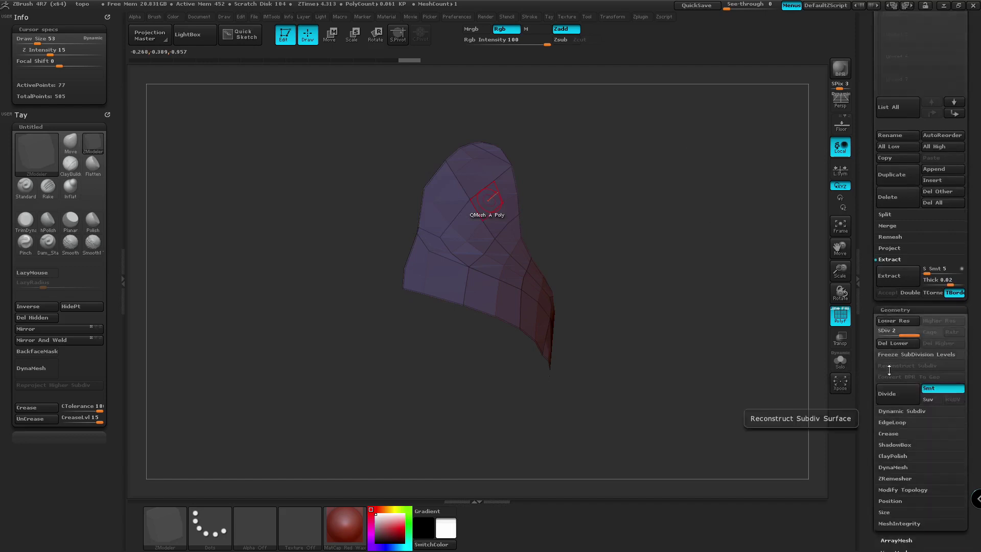
left_click(888, 335)
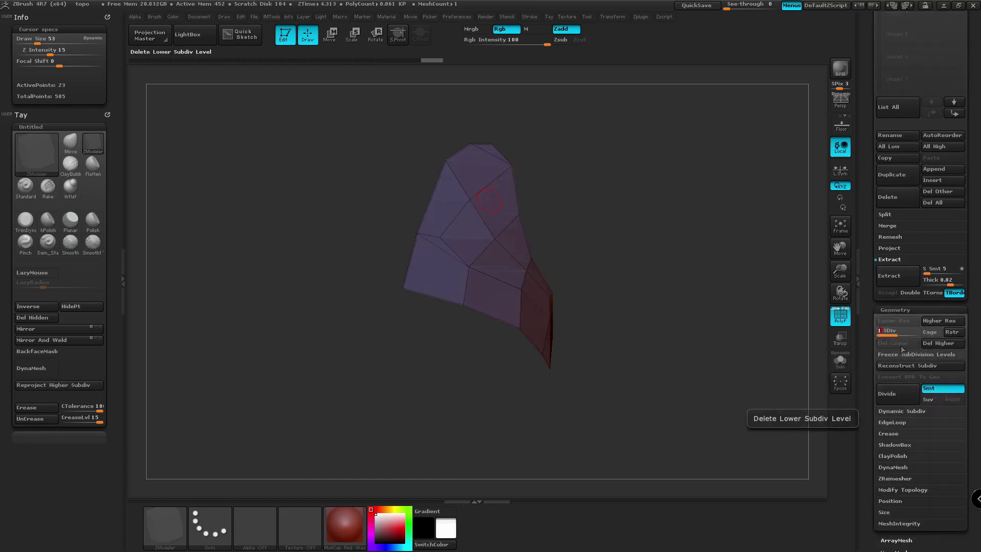
left_click(931, 344)
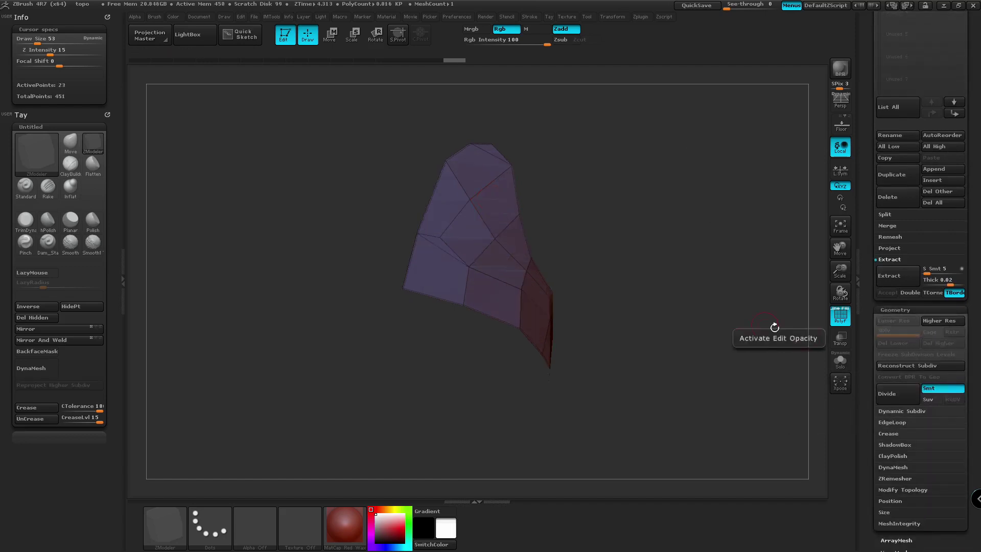
mouse_move(625, 291)
left_mouse_down()
mouse_move(624, 313)
mouse_move(608, 299)
mouse_move(626, 291)
left_mouse_up()
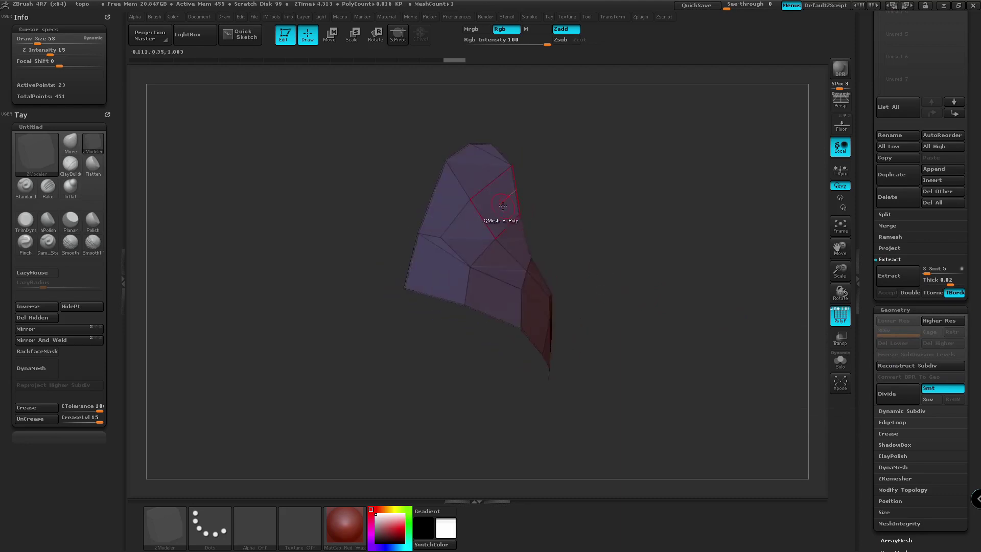
left_click_drag(504, 219, 614, 285)
Step: Undo the single-face pull and extrude the whole wing using Extrude with Polygroup All
key("ctrl+z")
key("space")
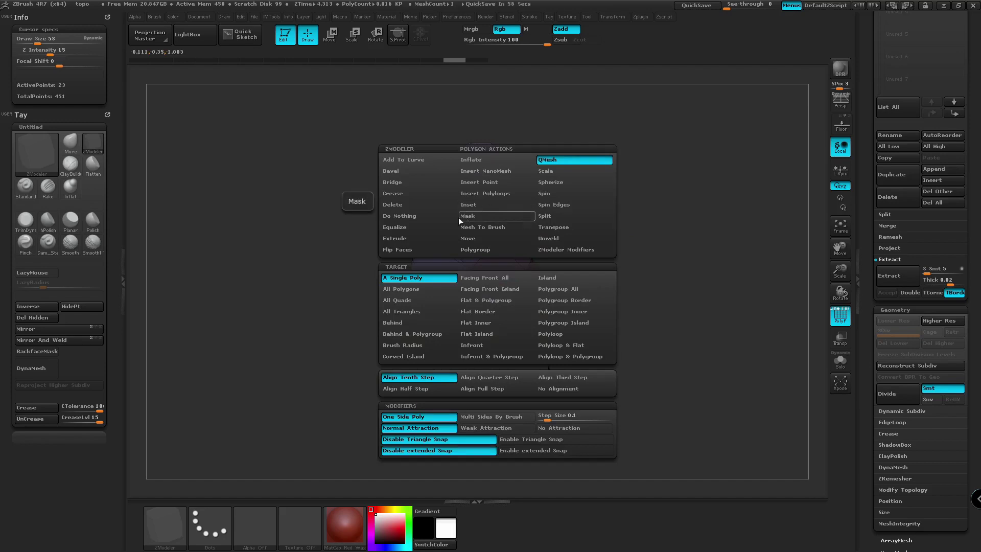
left_click(422, 238)
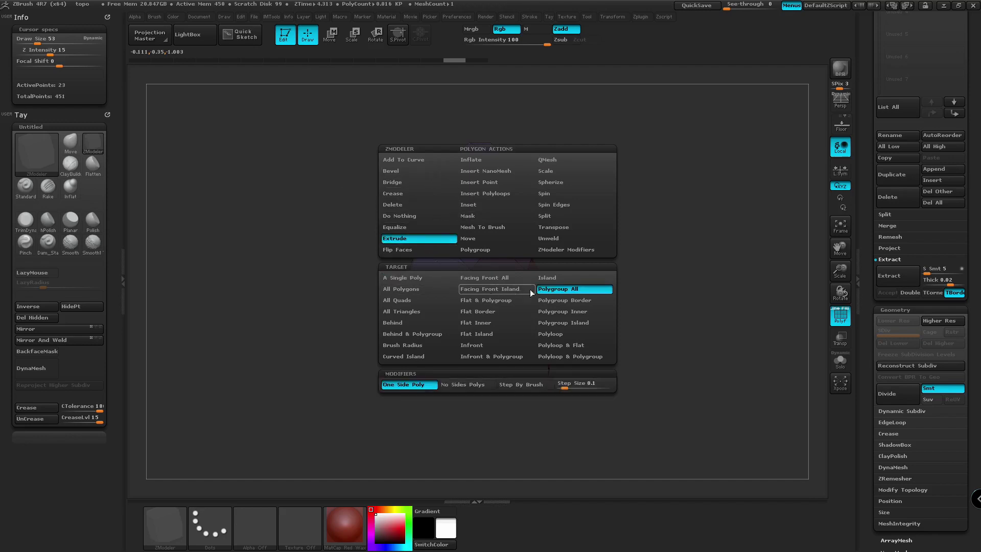
left_click(566, 288)
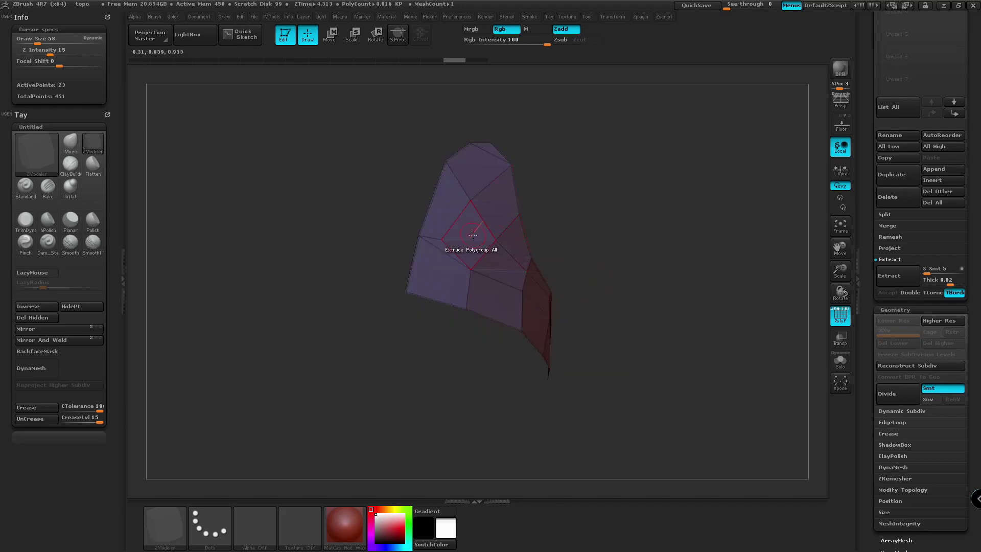
left_click_drag(482, 234, 493, 235)
left_click_drag(685, 251, 701, 295)
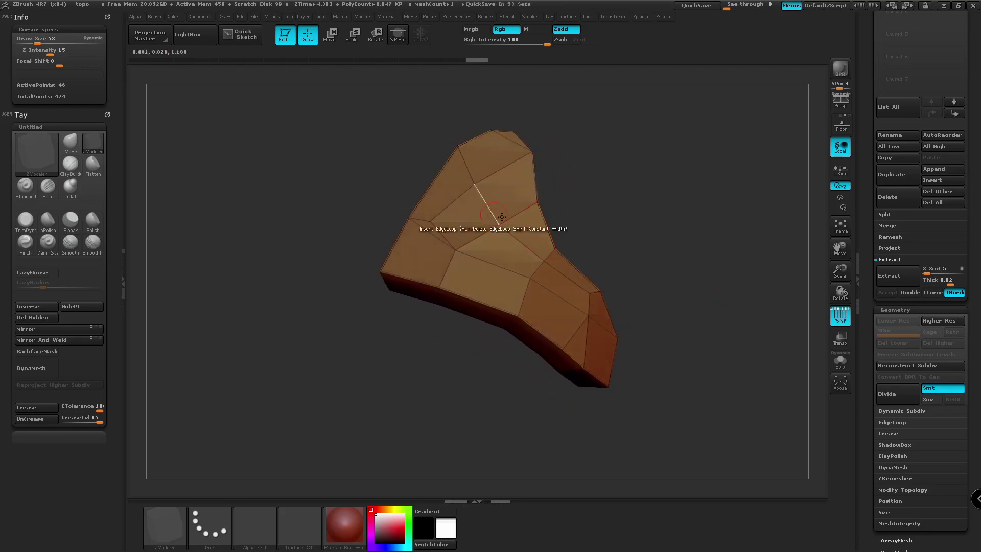
Step: Raise the Move brush Draw Size to 238, pulling the upper-right edge out and the lower edge down
left_click(71, 141)
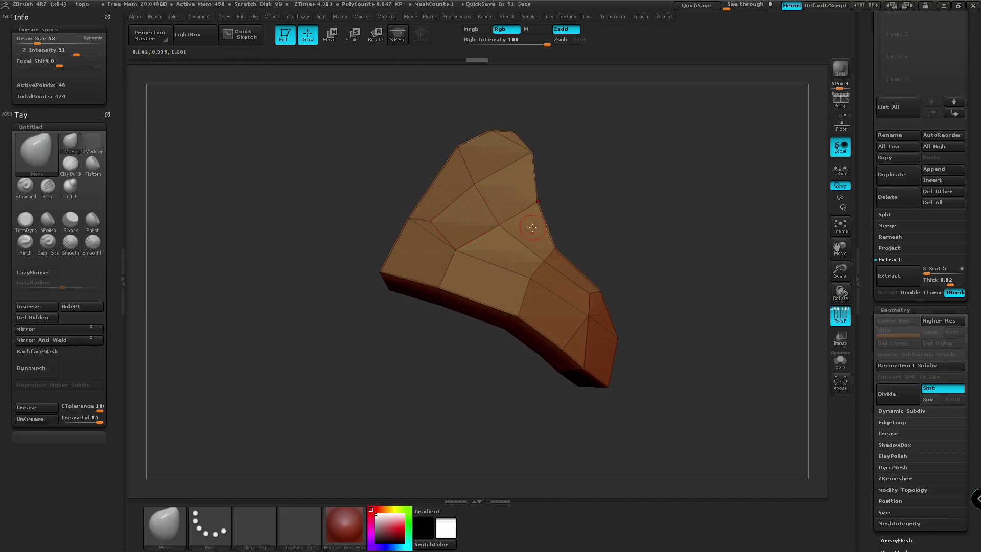
key("space")
left_click(576, 212)
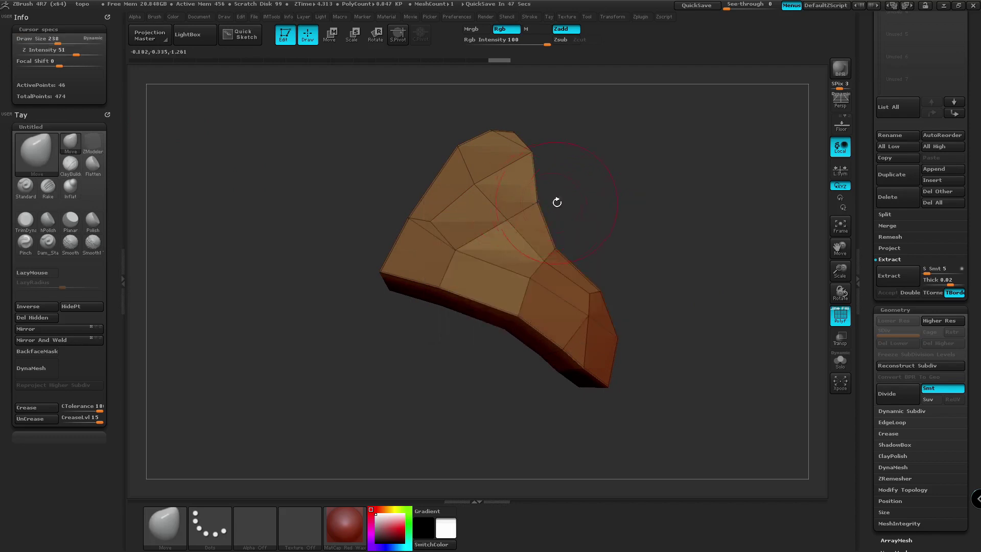
left_click_drag(540, 204, 559, 197)
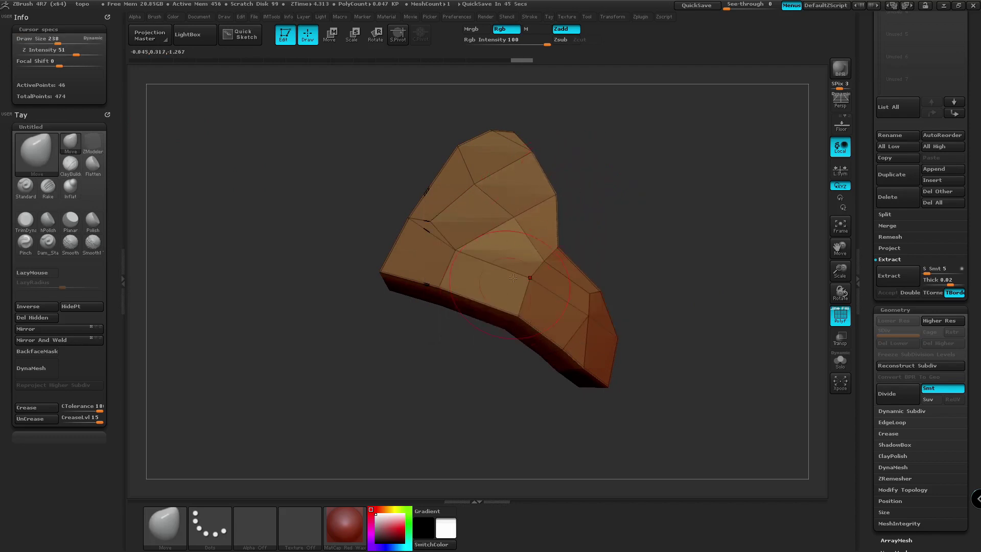
left_click_drag(446, 301, 403, 328)
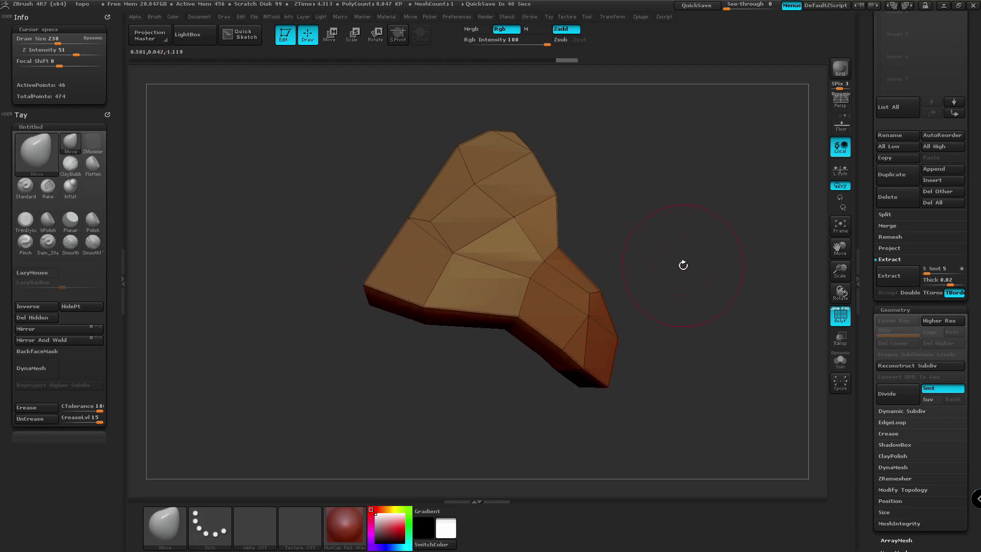
left_click_drag(679, 267, 638, 278)
Step: Switch to the Plane3D primitive and convert it with Make PolyMesh3D
scroll(909, 192, "up", 5)
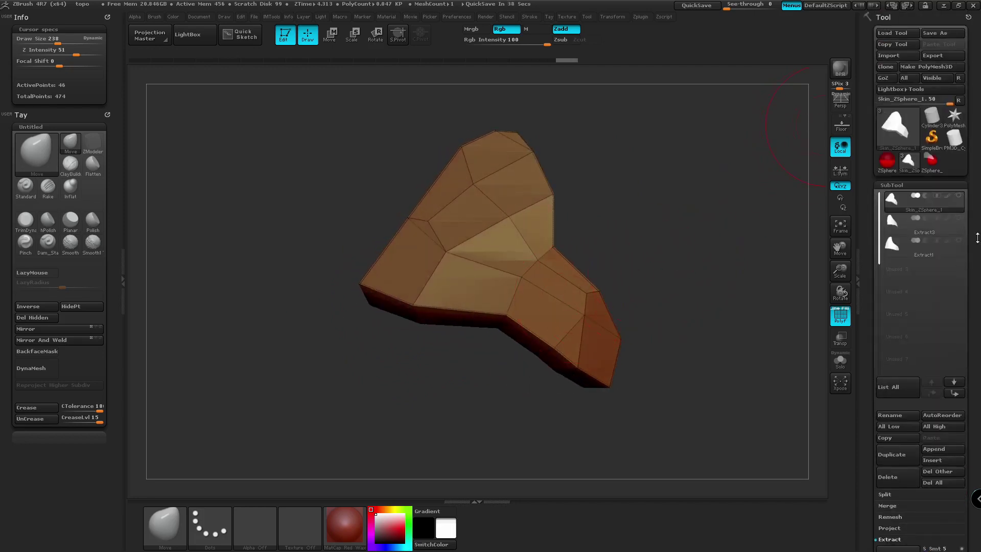
left_click(909, 184)
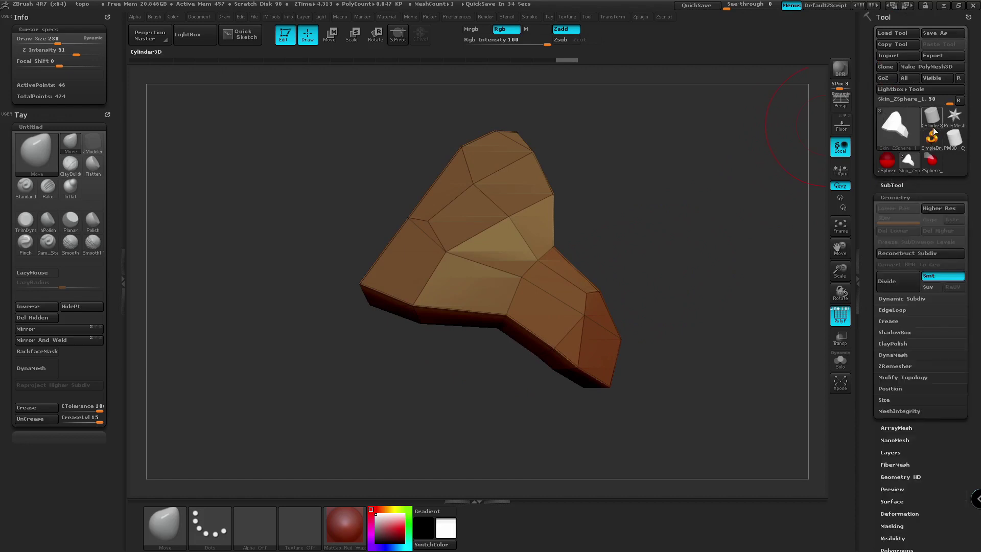
mouse_move(934, 122)
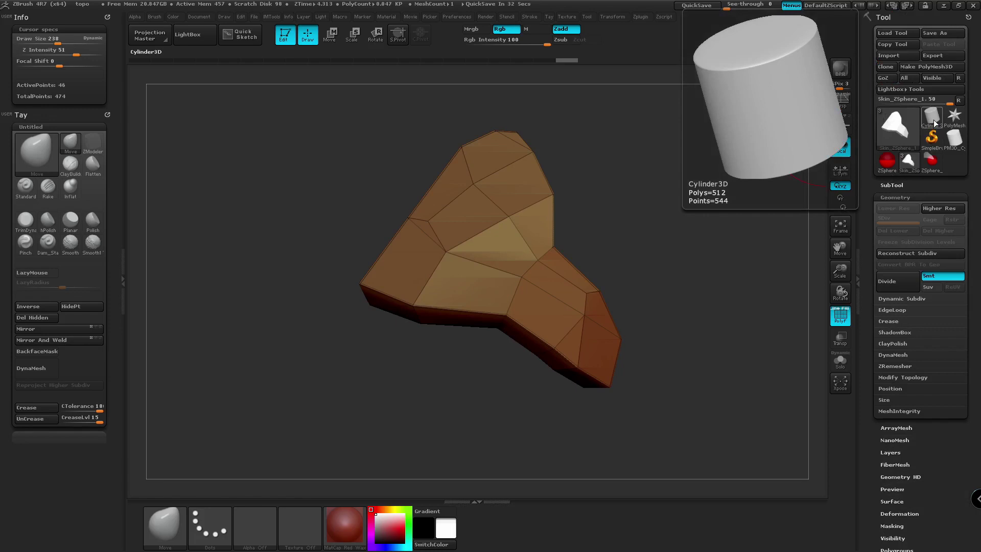
left_click(933, 120)
left_click(934, 120)
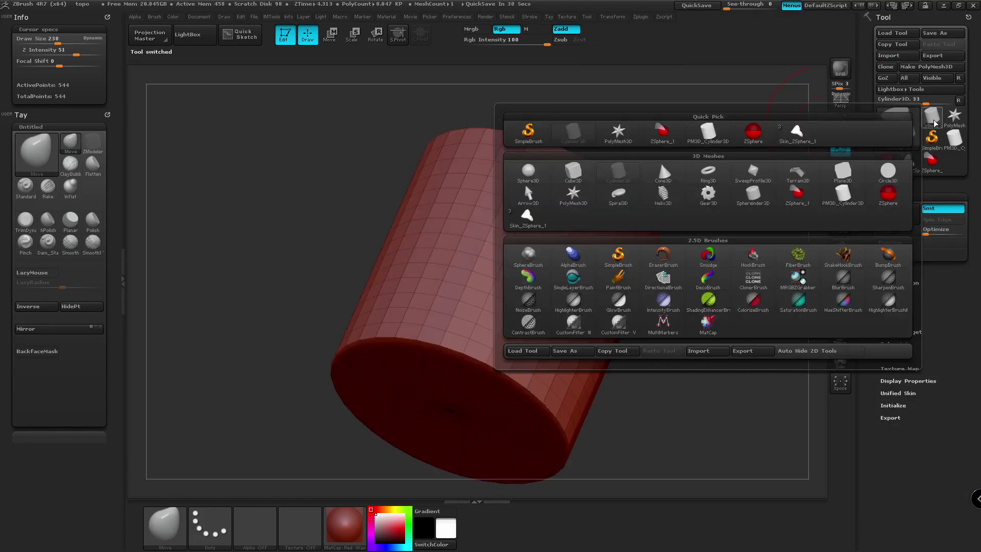
left_click(843, 171)
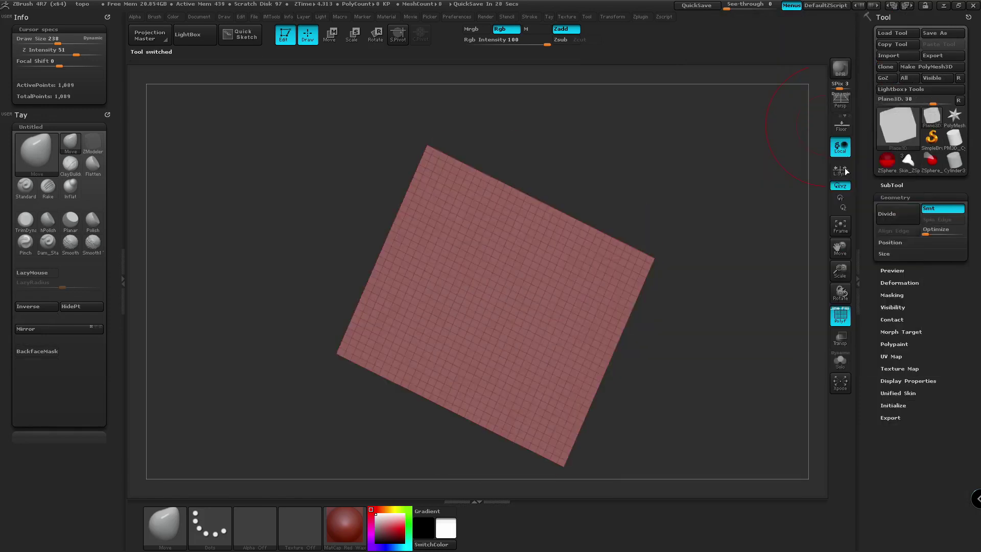
left_click(927, 66)
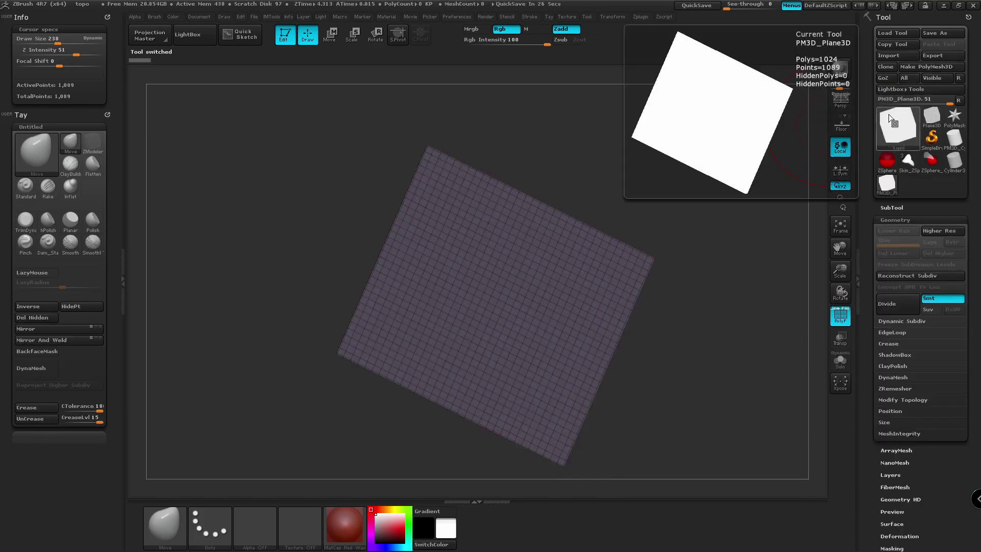
Step: Select a ZSphere tool and bind PM3D_Plane3D to it as the rigging mesh
left_click(892, 159)
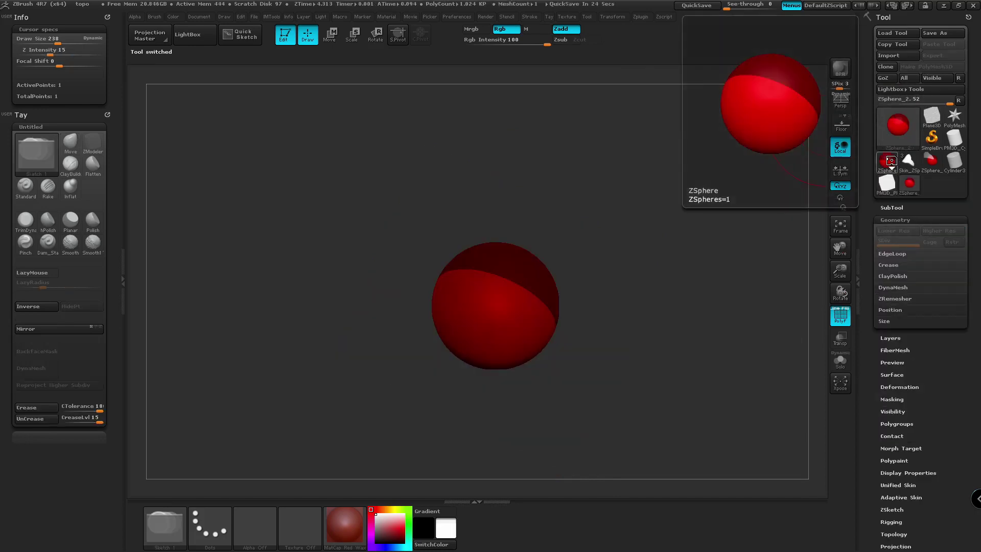
scroll(902, 427, "down", 2)
left_click(903, 426)
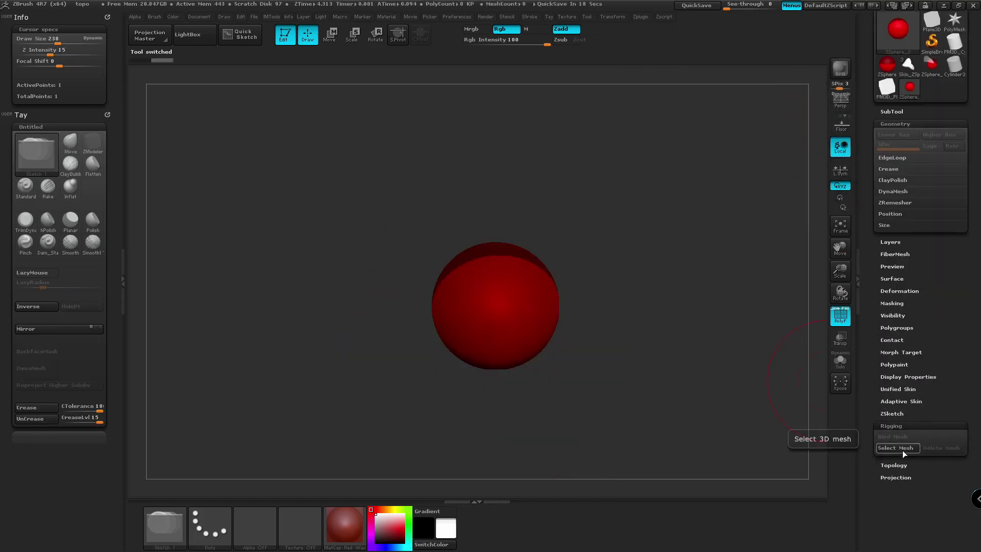
left_click(903, 449)
mouse_move(532, 419)
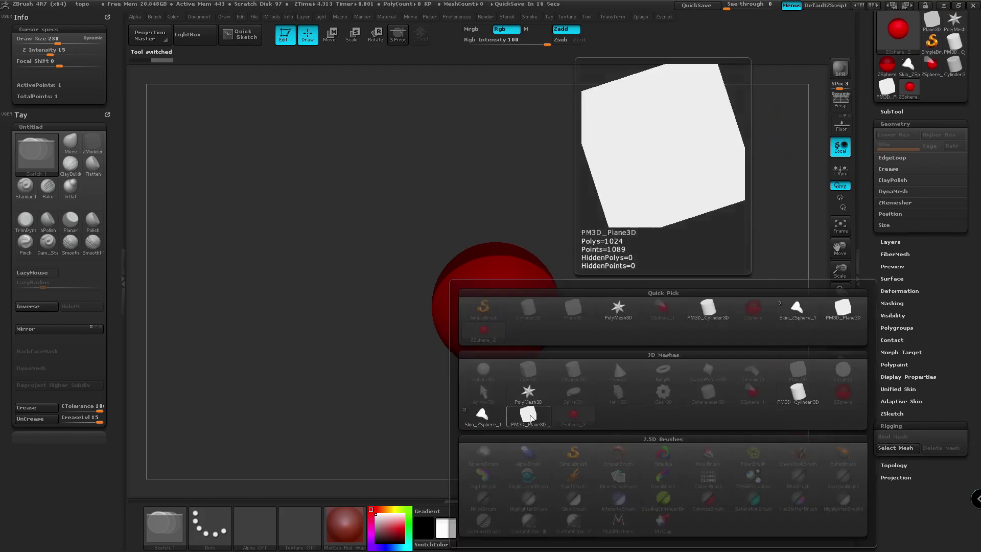
left_click(532, 419)
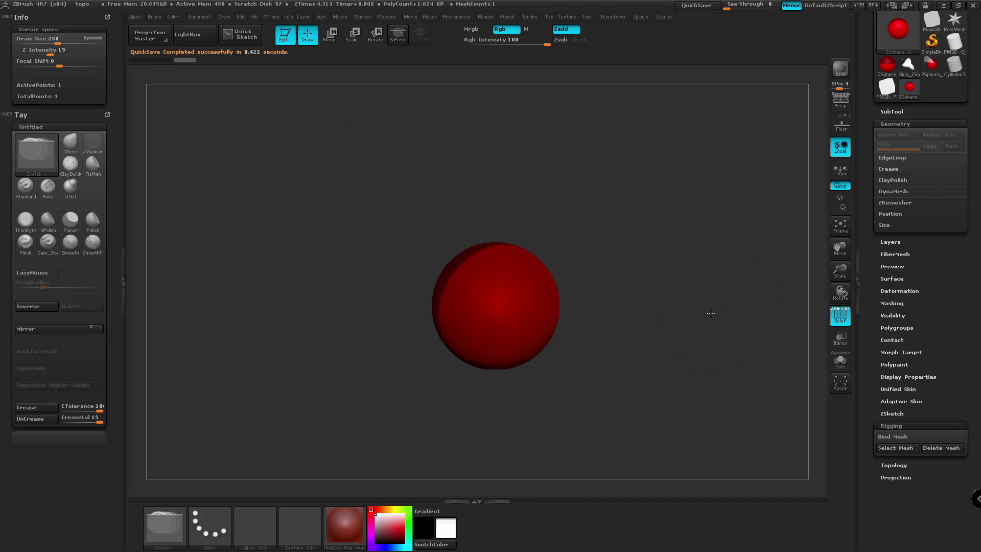
left_click_drag(710, 313, 751, 373)
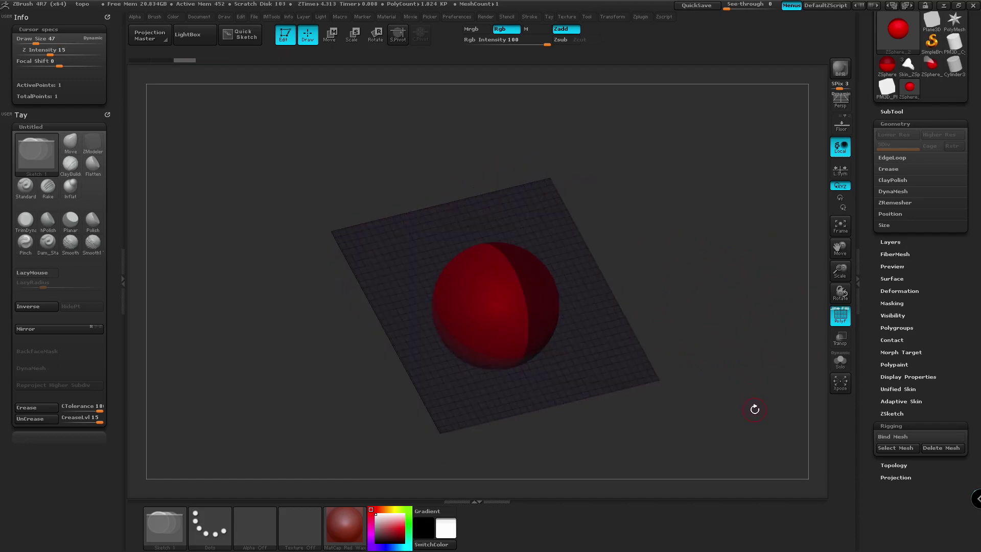
Step: Enable Edit Topology and trace the first wing strip's outline down the plane
left_click(894, 465)
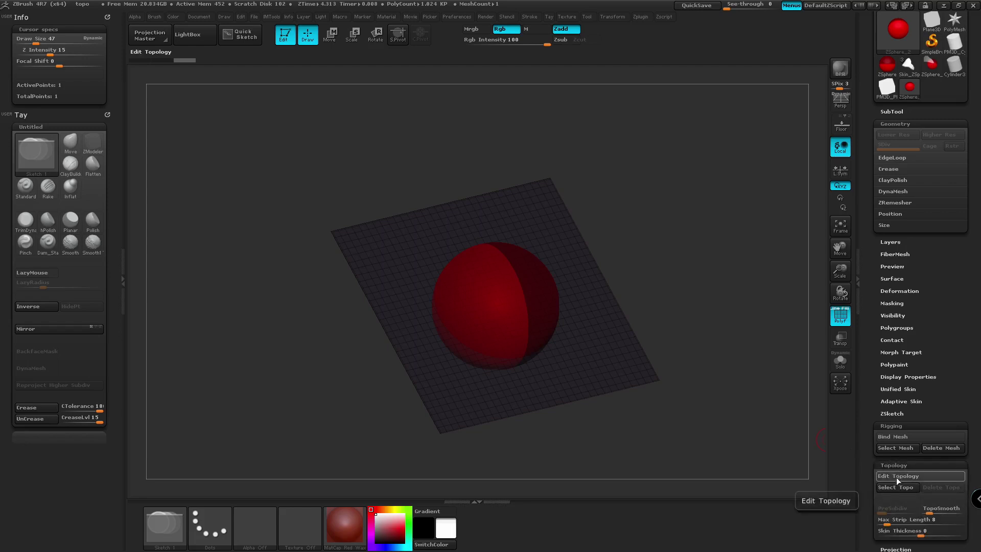
left_click(898, 477)
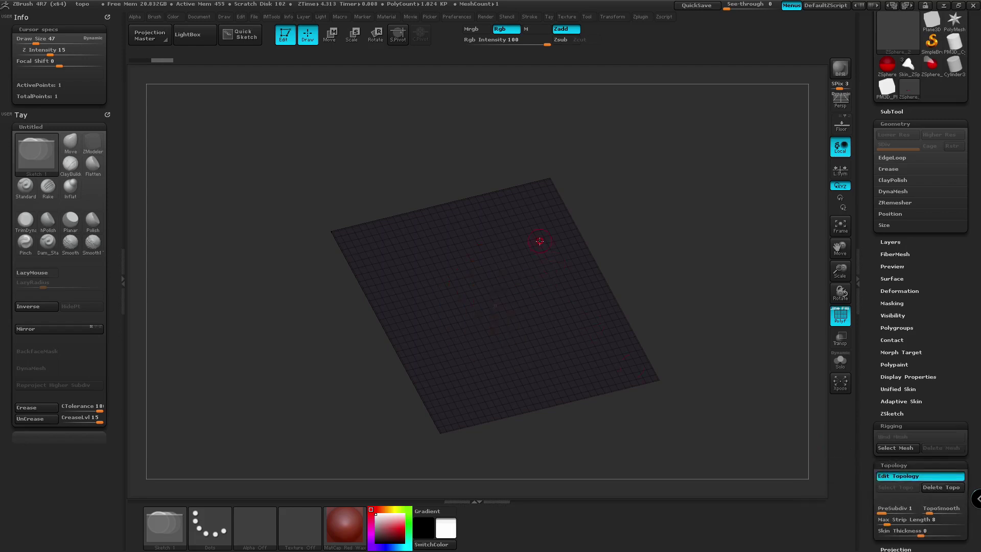
left_click(530, 223)
left_click(467, 243)
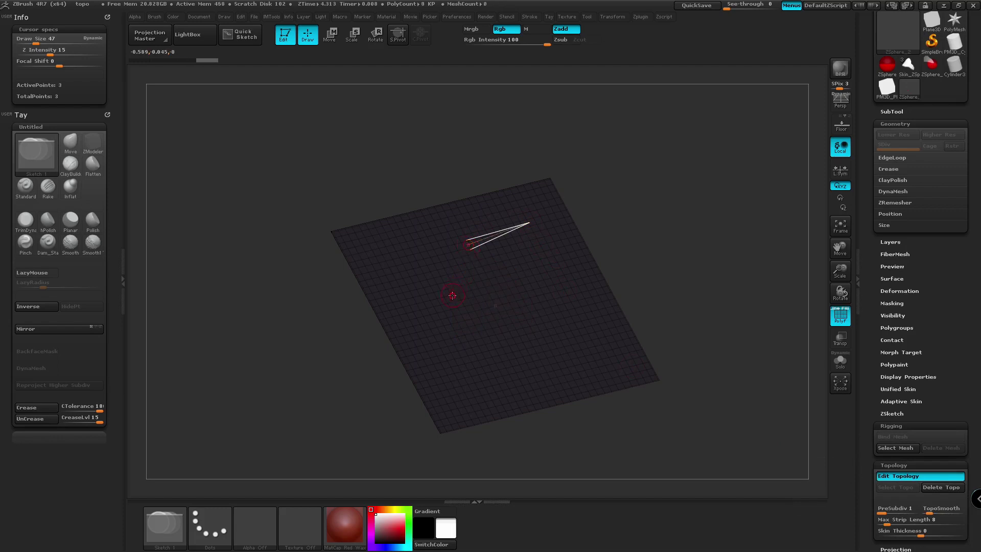
left_click(447, 302)
left_click(448, 385)
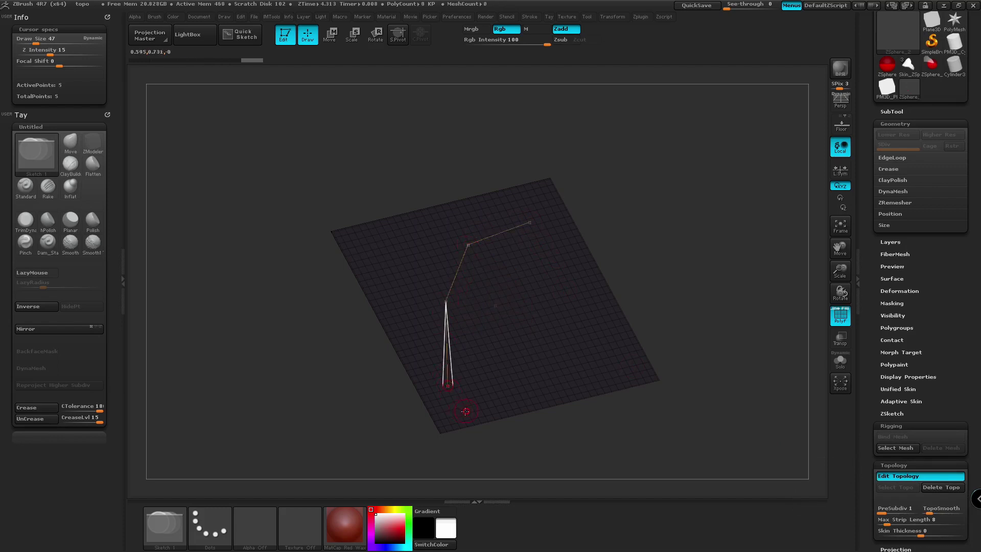
left_click(457, 417)
left_click(474, 419)
left_click(477, 388)
left_click(507, 355)
left_click(538, 335)
left_click(588, 323)
Step: Draw the second wing strip alongside it and close off its pointed upper end
left_click(603, 295)
left_click(571, 306)
left_click(532, 314)
left_click(489, 348)
left_click(467, 369)
left_click(469, 333)
left_click(476, 295)
left_click(506, 255)
left_click(549, 243)
left_click(567, 220)
left_click(530, 223)
left_click(532, 314)
left_click(538, 336)
Step: Add cross edges through both strips, including the lower tip, to split them into quads
left_click(589, 323)
left_click(571, 306)
left_click(507, 355)
left_click(489, 347)
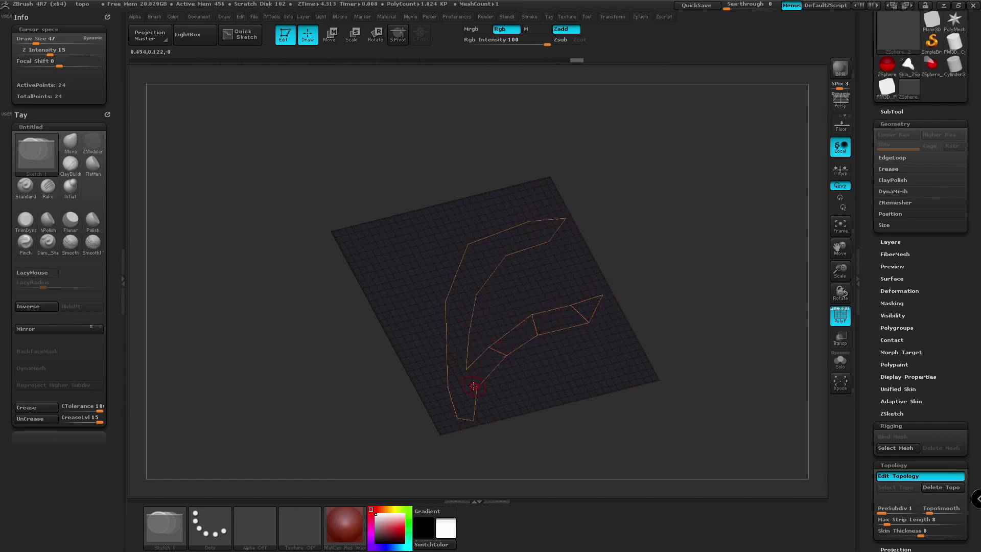
left_click(477, 387)
left_click(448, 387)
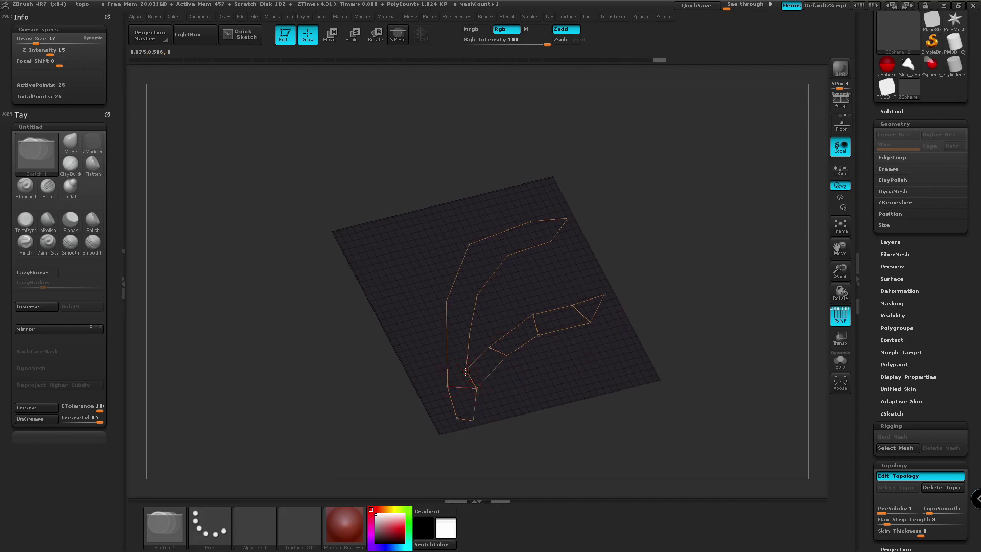
left_click(466, 369)
left_click(447, 370)
left_click(447, 302)
left_click(477, 295)
Step: Remove the stray topology points, redraw the edges joining the two strips, and expand Adaptive Skin
left_click_drag(685, 234, 503, 242)
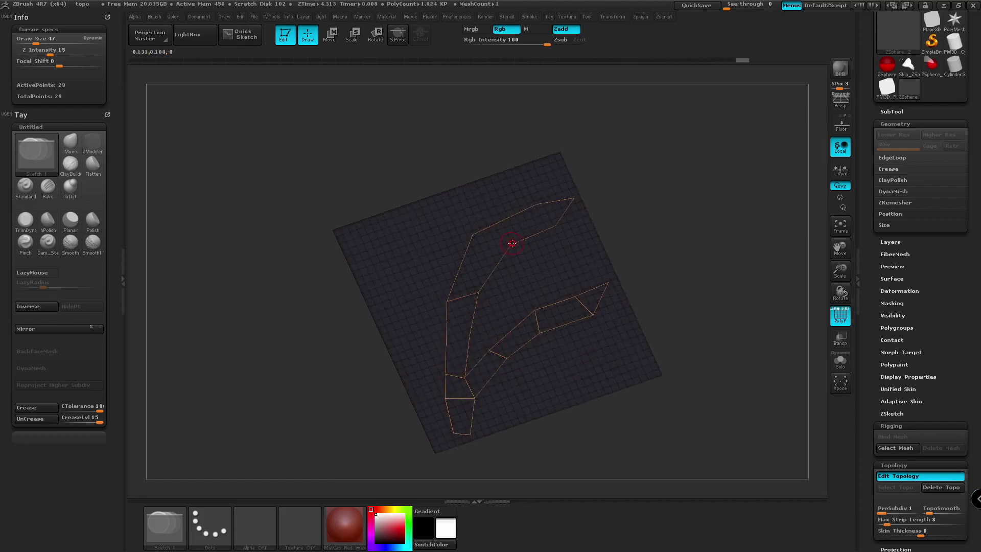
left_click(512, 245)
left_click(501, 258)
key("ctrl+z")
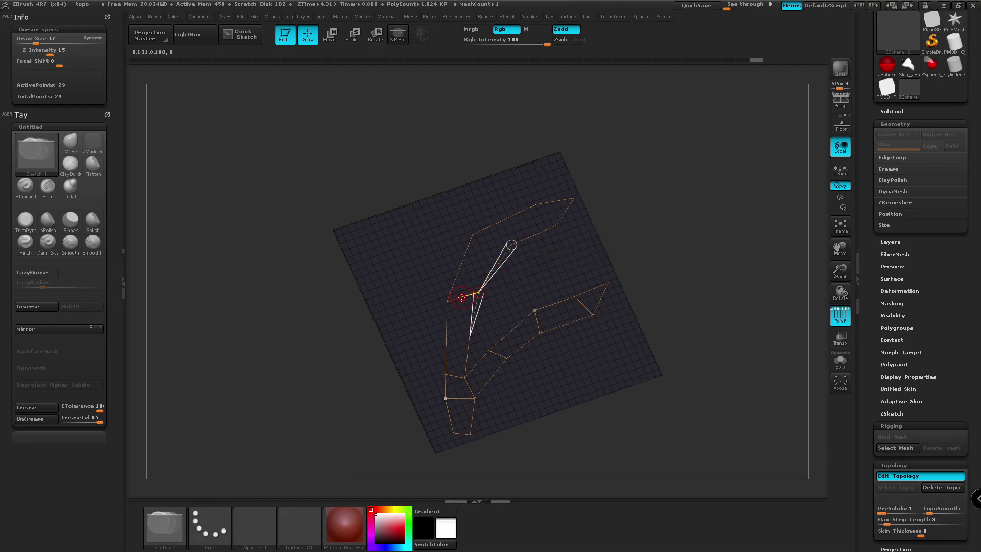
left_click(463, 298, "alt")
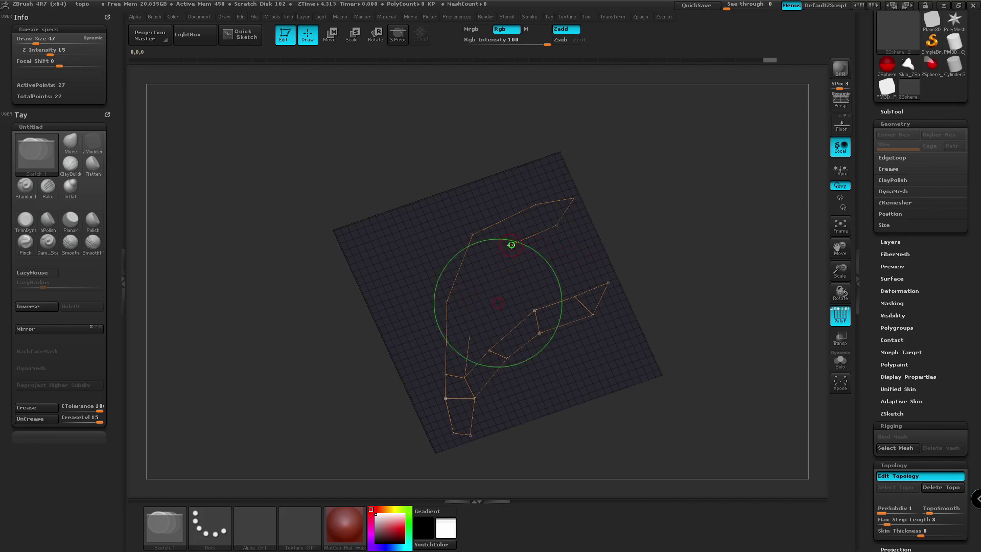
key("ctrl")
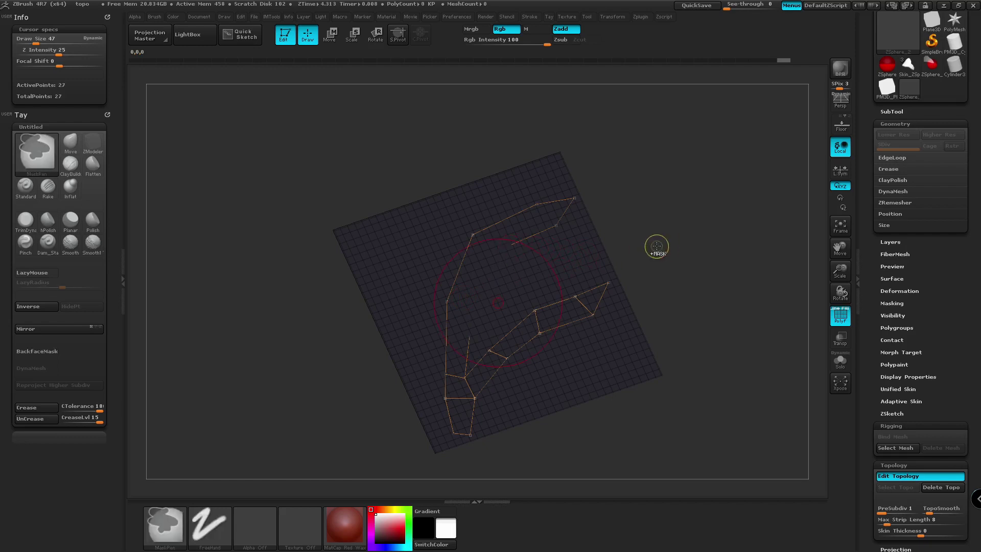
left_click(498, 301)
left_click(510, 246)
left_click(497, 303)
left_click(447, 302)
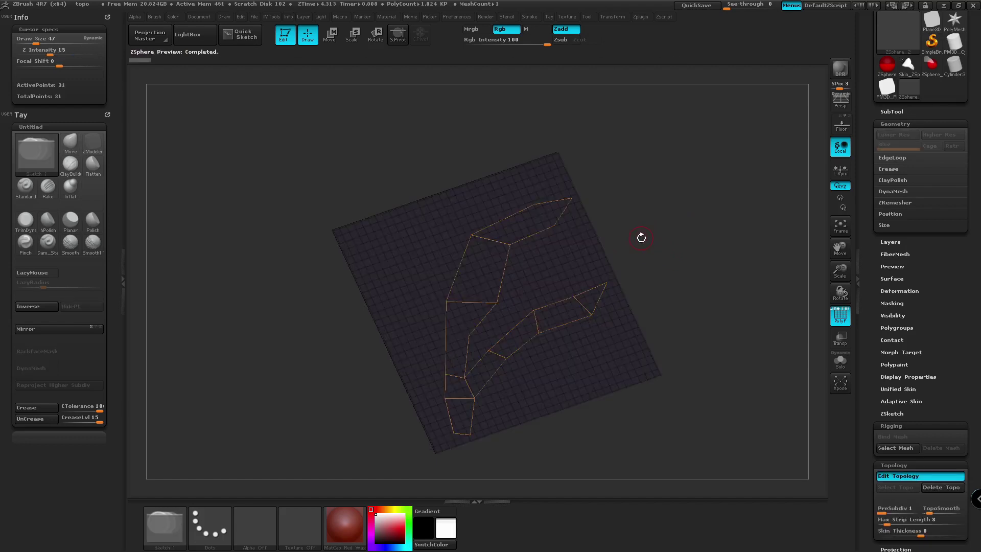
left_click_drag(641, 237, 756, 279)
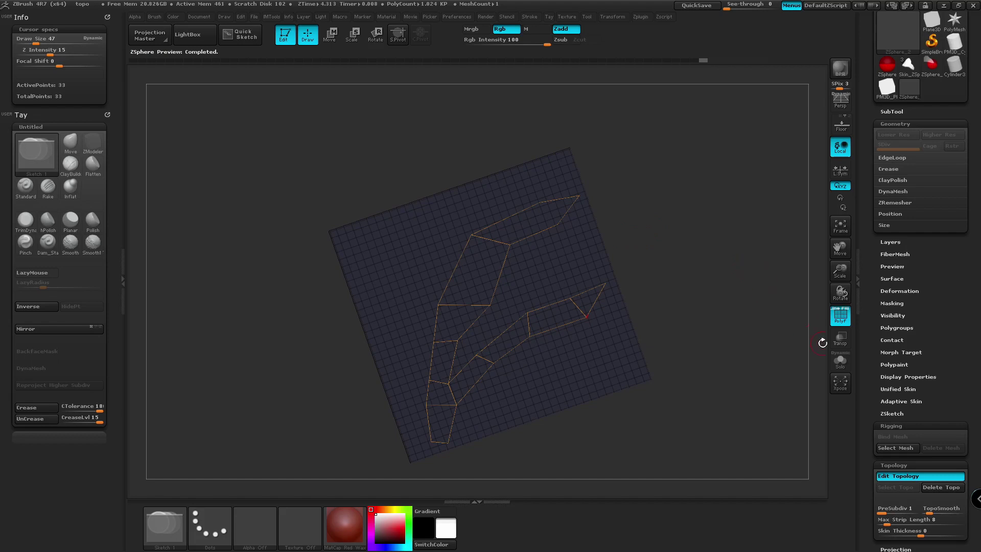
left_click(892, 400)
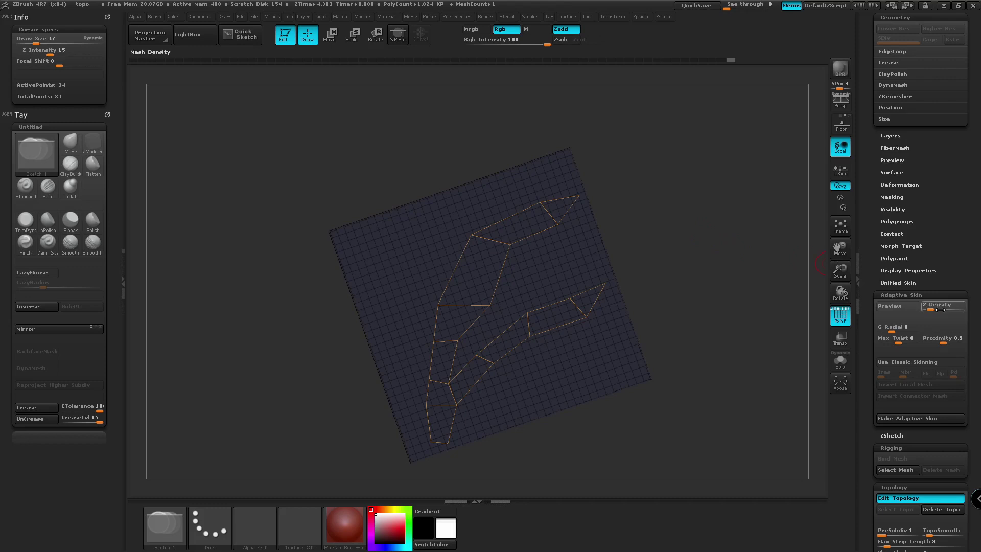
Step: Lower the adaptive skin Density from 2 to 1 and toggle Preview to compare the skin with the topology
left_click_drag(929, 309, 919, 309)
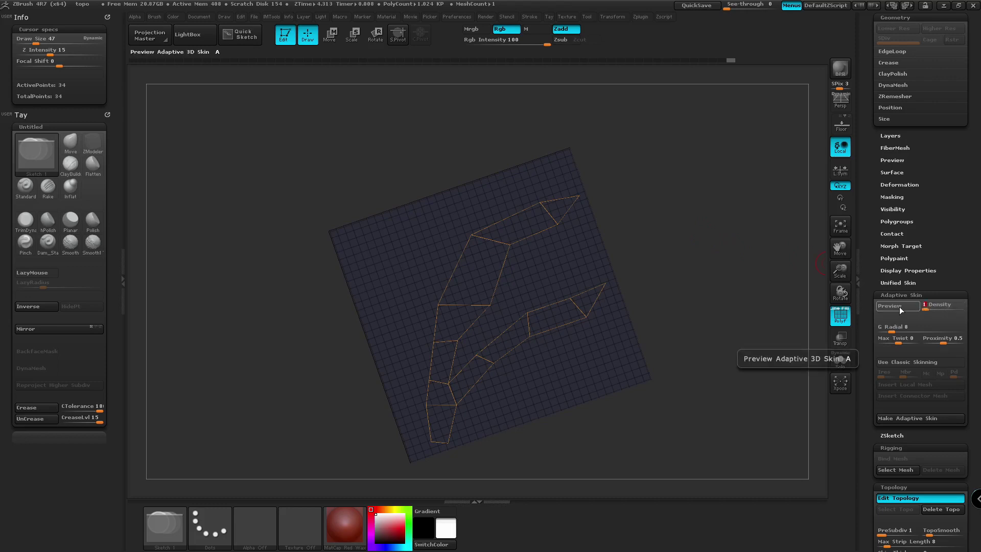
left_click(900, 308)
left_click(899, 306)
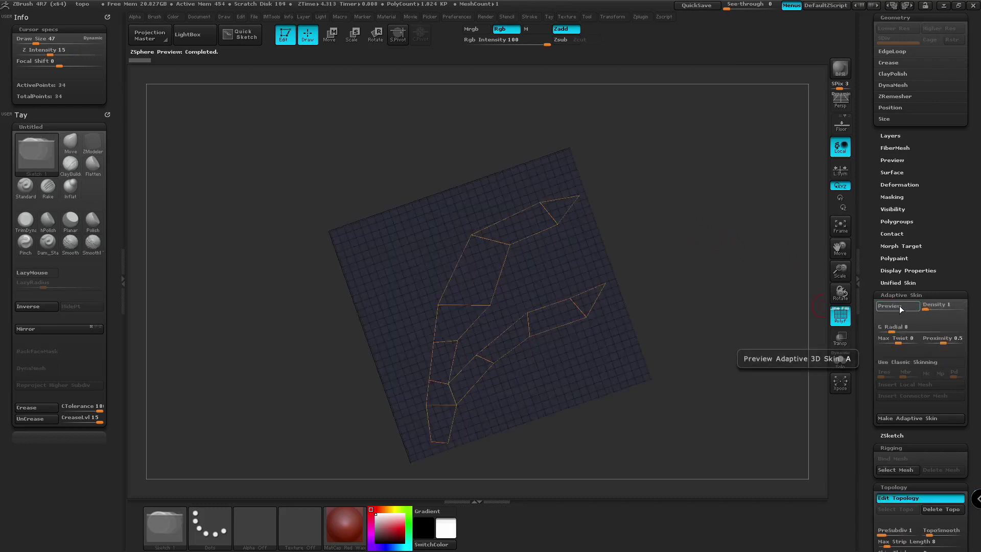
left_click(900, 306)
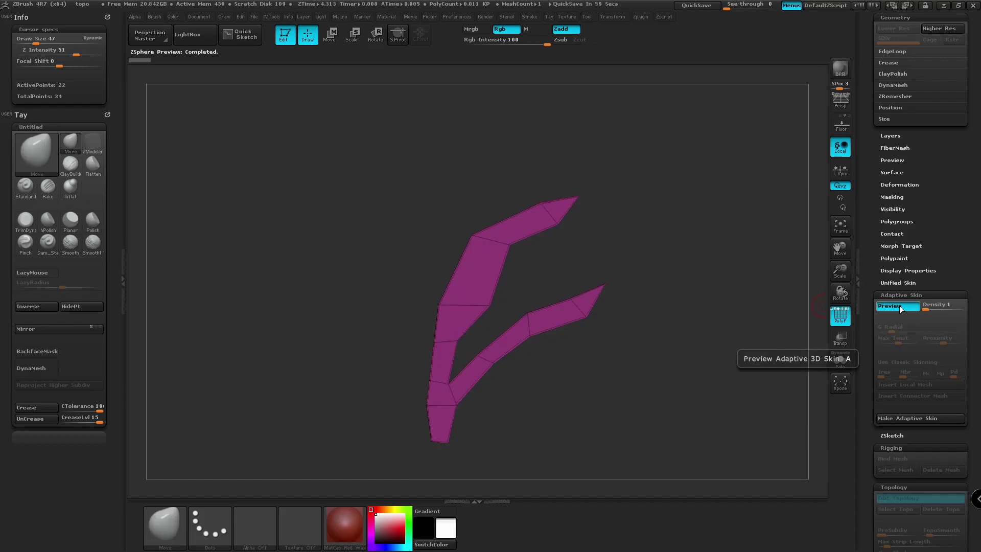
left_click(899, 305)
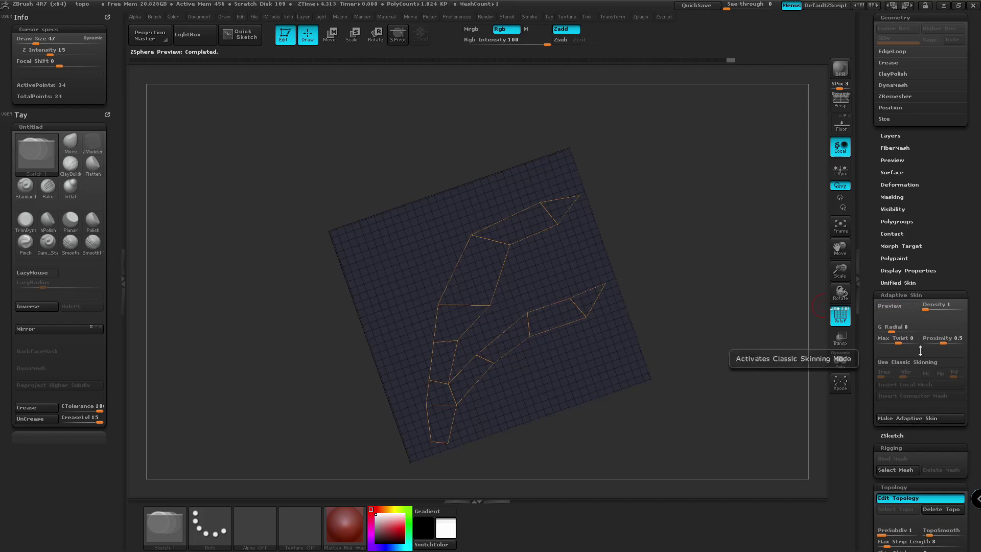
left_click_drag(937, 194, 940, 305)
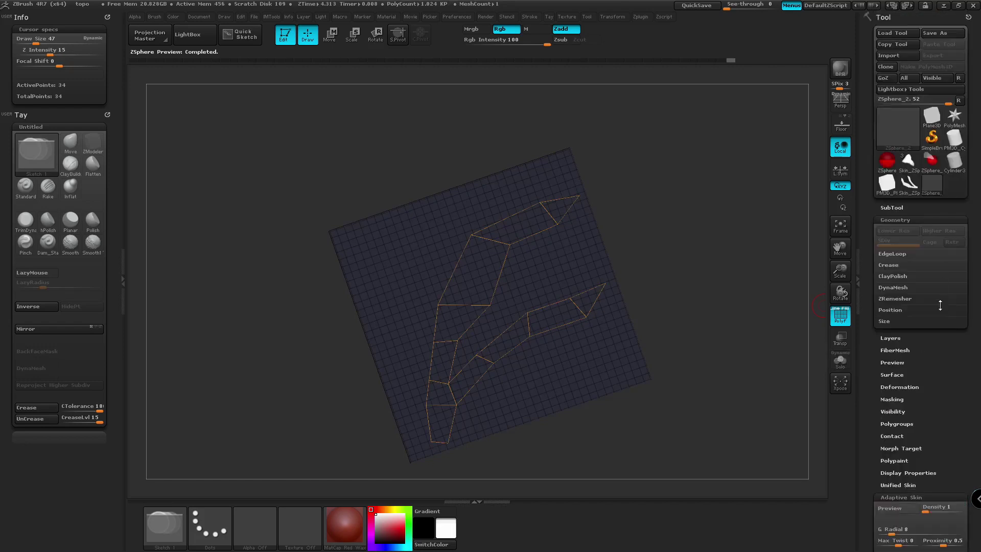
left_click(915, 192)
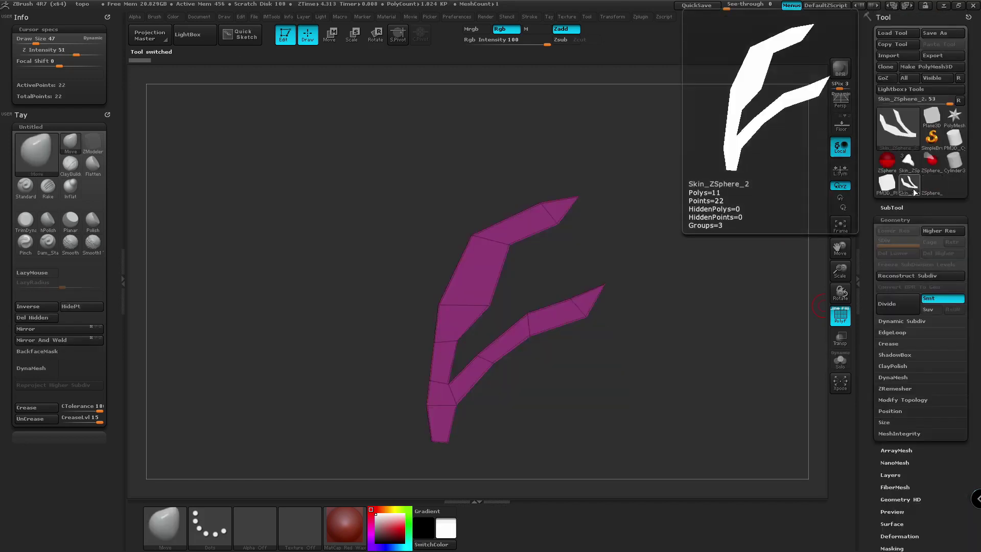
left_click_drag(746, 337, 762, 318)
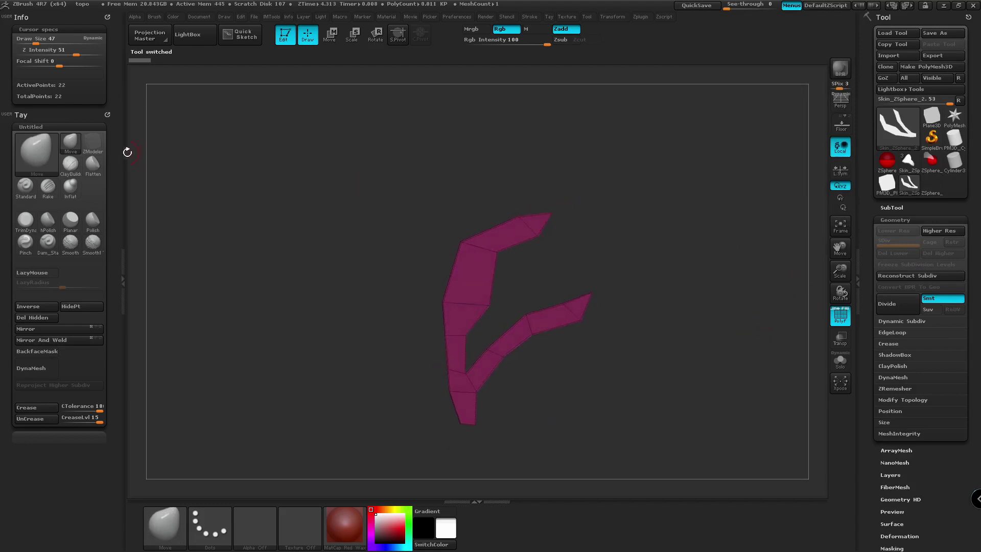
left_click(94, 143)
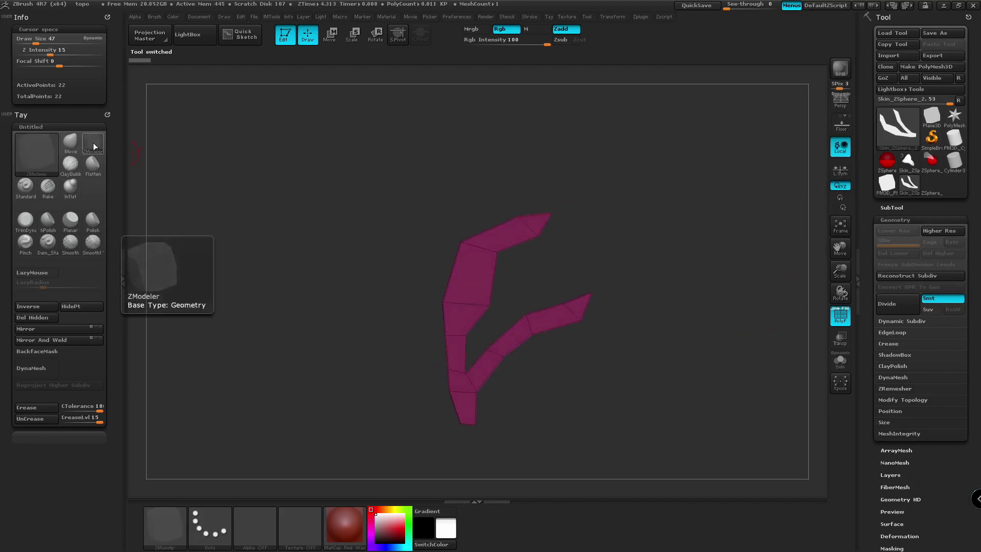
left_click(93, 143)
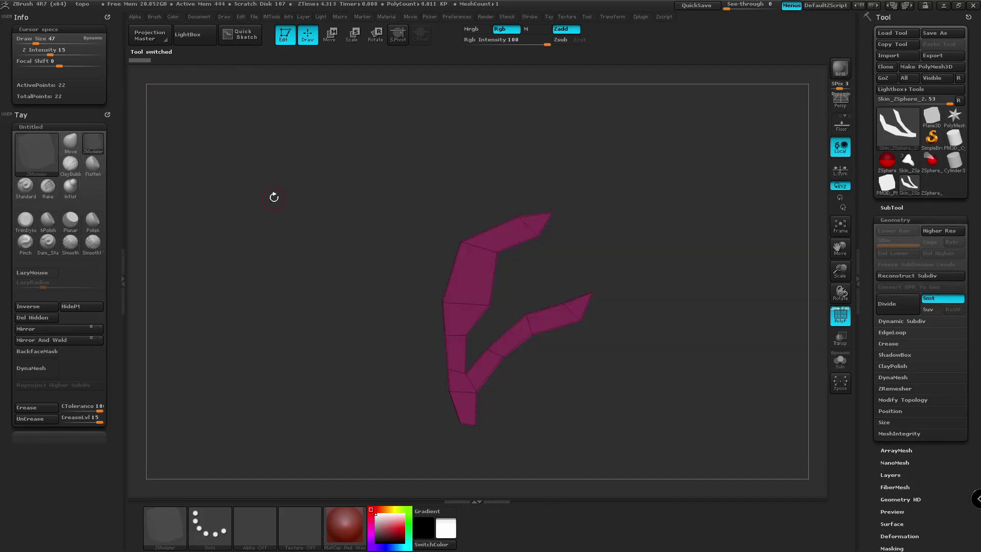
left_click(71, 144)
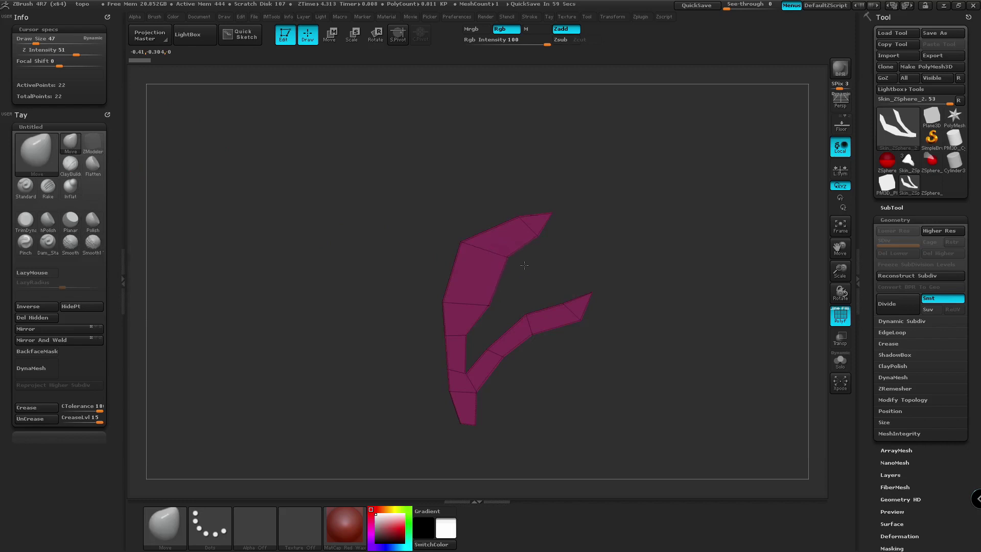
left_click_drag(526, 265, 588, 357)
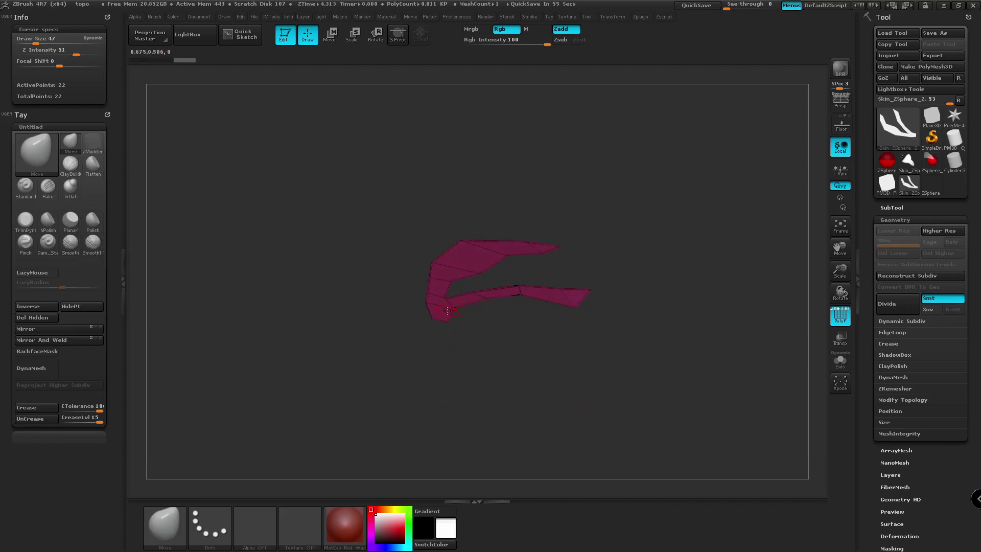
left_click_drag(461, 332, 490, 367)
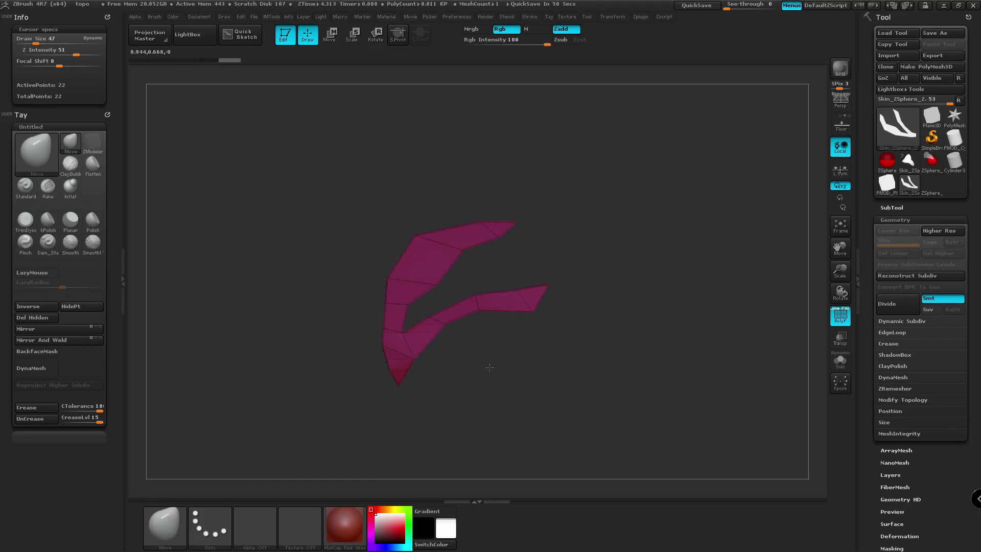
Step: With ZModeler, extrude the whole wing skin into a thick slab
left_click(94, 142)
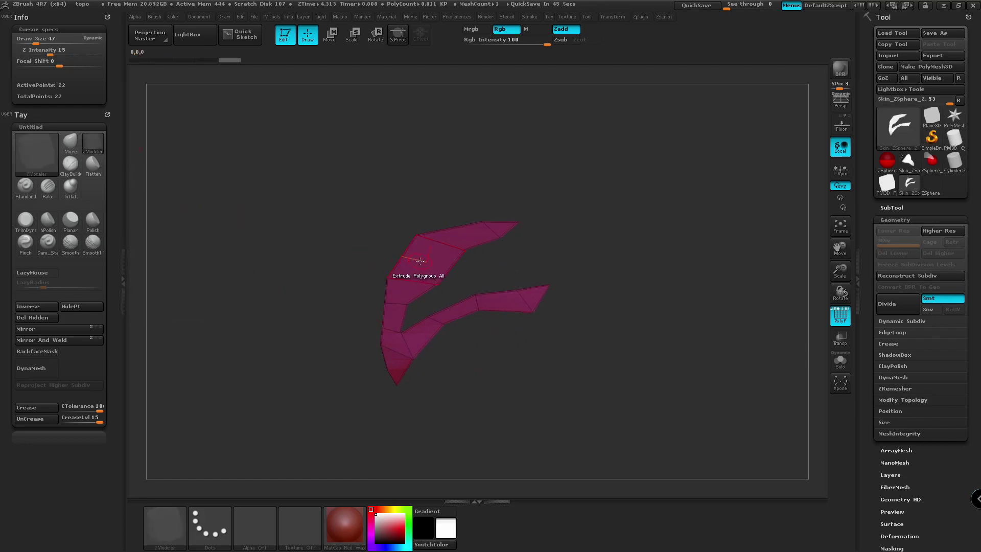
left_click_drag(421, 260, 423, 247)
left_click_drag(536, 219, 602, 344)
Step: Select the Move brush and raise its Draw Size to 165
left_click(75, 143)
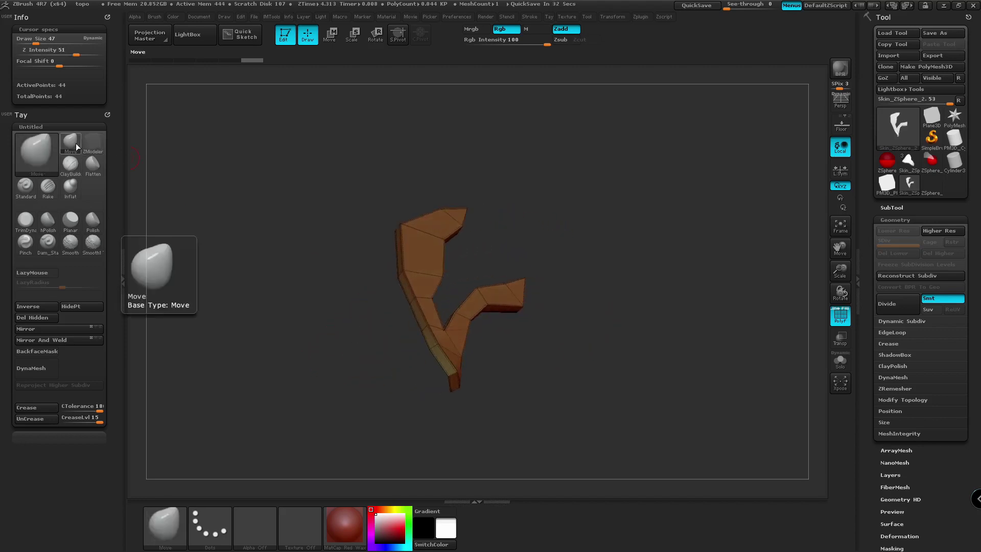
key("space")
left_click_drag(373, 280, 391, 281)
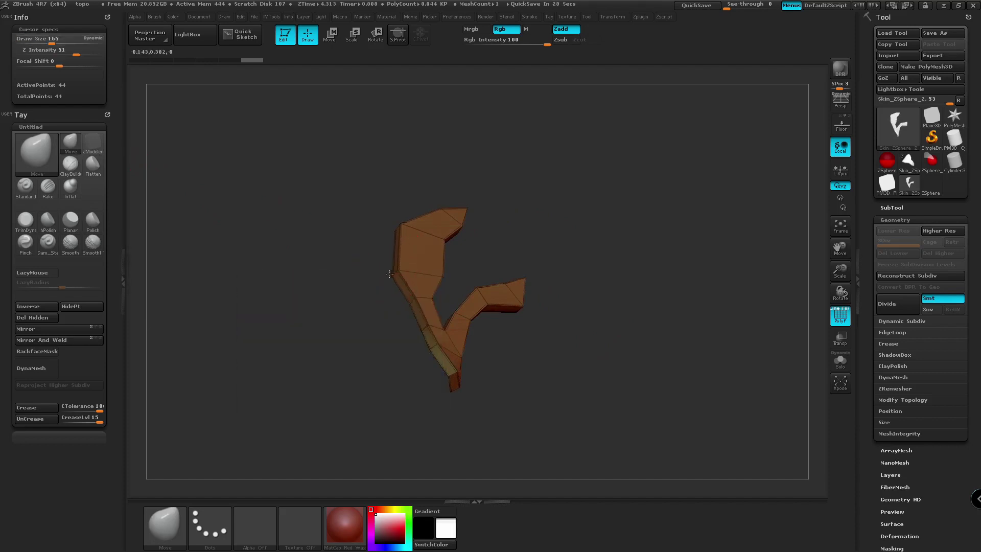